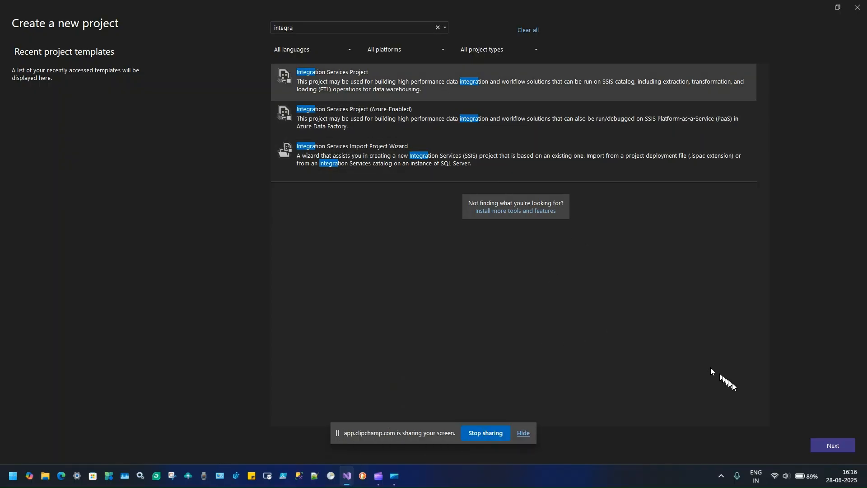
Step: Create an Integration Services Project named ExporttoExcel in the default repos location
left_click(832, 443)
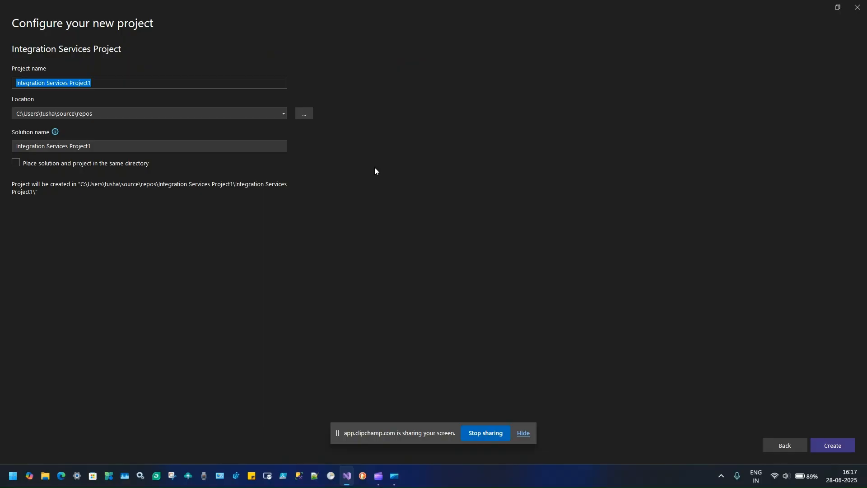
type("Exportto")
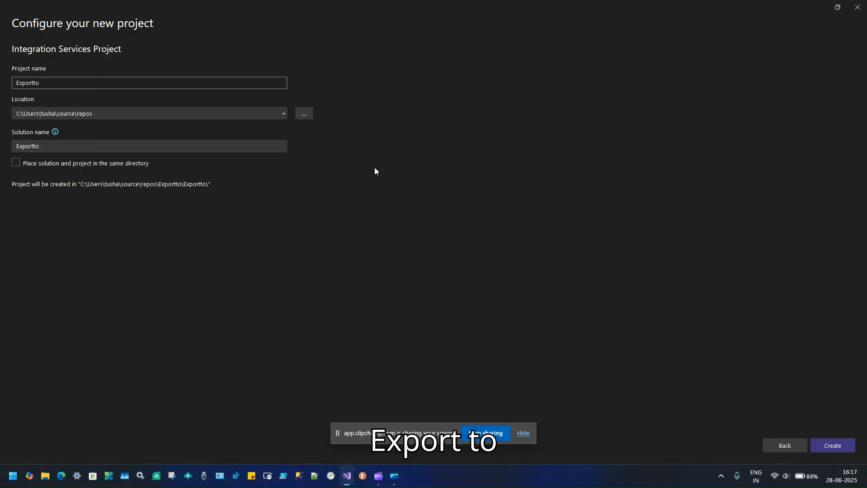
type("Excel")
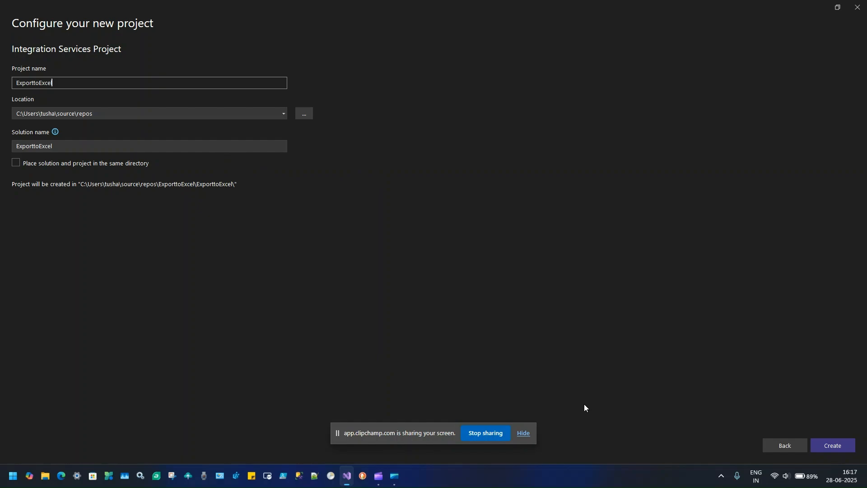
left_click(841, 446)
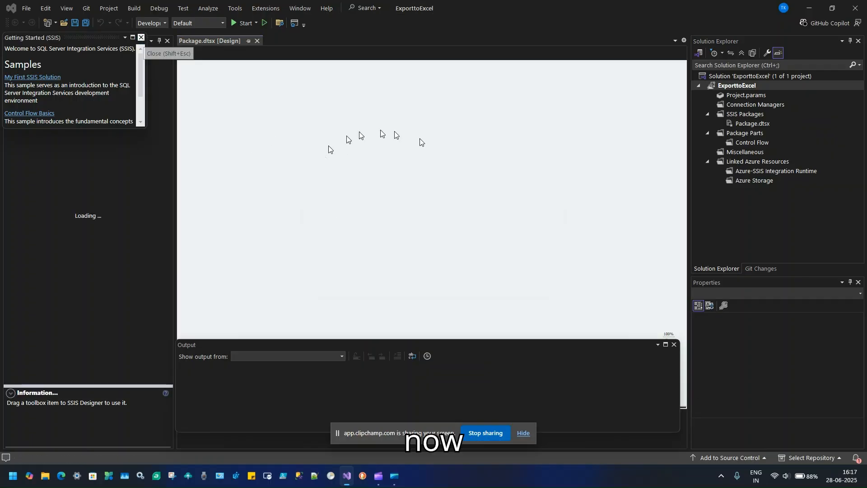
Step: Dismiss the Getting Started (SSIS) window and add a Data Flow Task to the control flow of Package.dtsx
left_click(141, 38)
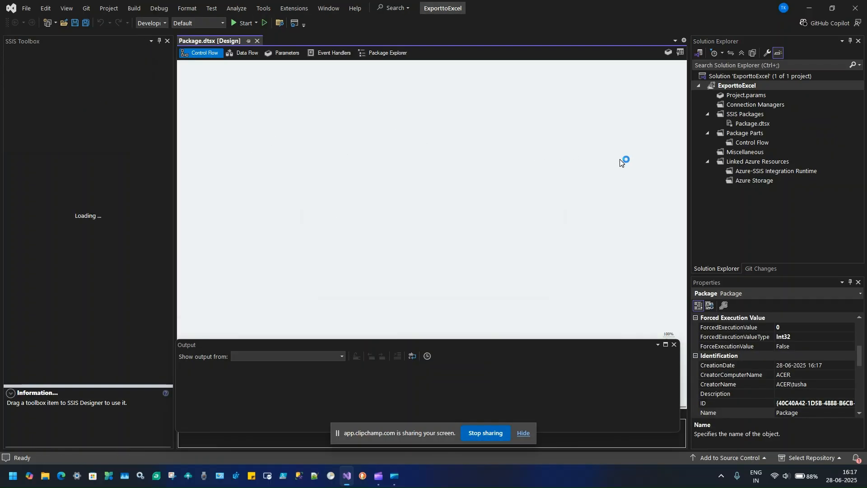
left_click(746, 126)
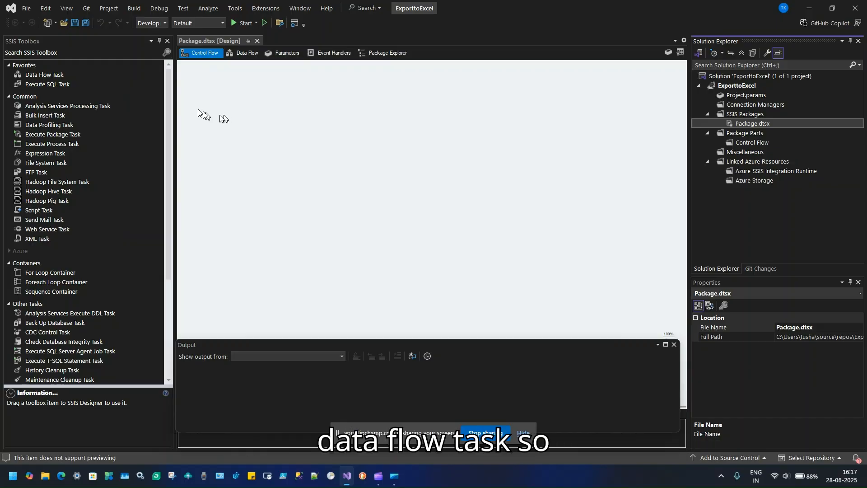
left_click_drag(58, 75, 310, 155)
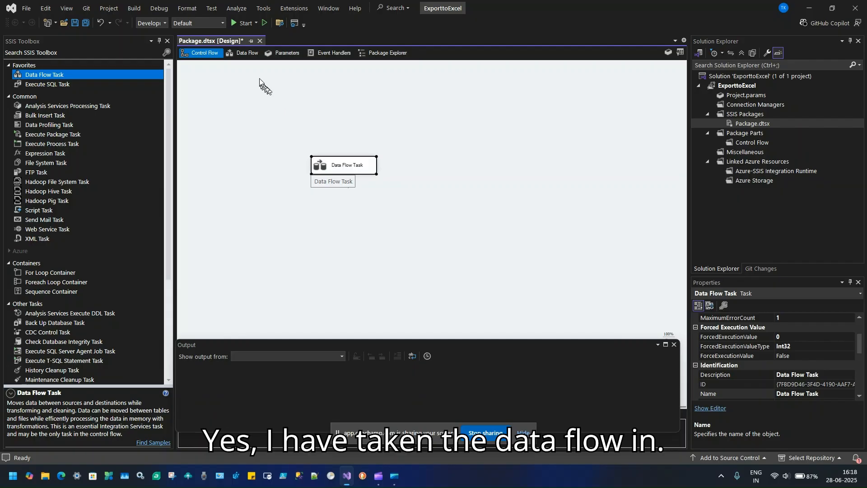
Step: Add an OLE DB Source and an Excel Destination to the Data Flow Task's data flow
left_click(247, 55)
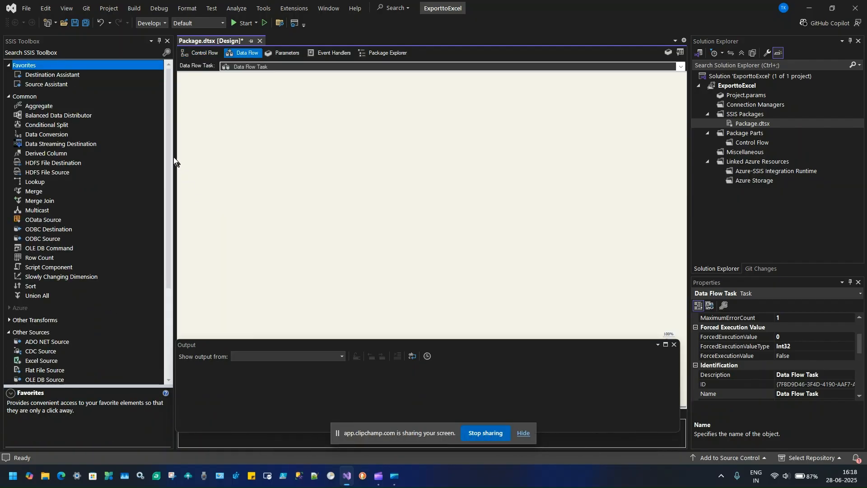
left_click_drag(168, 150, 177, 252)
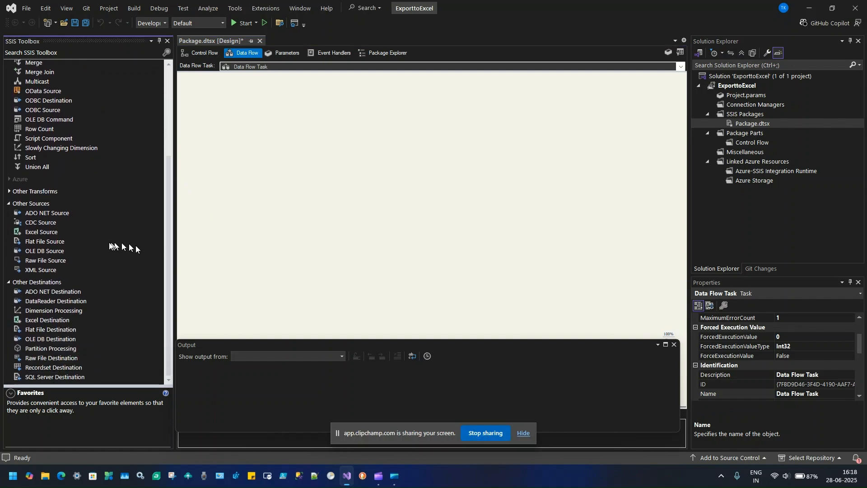
left_click_drag(55, 250, 295, 108)
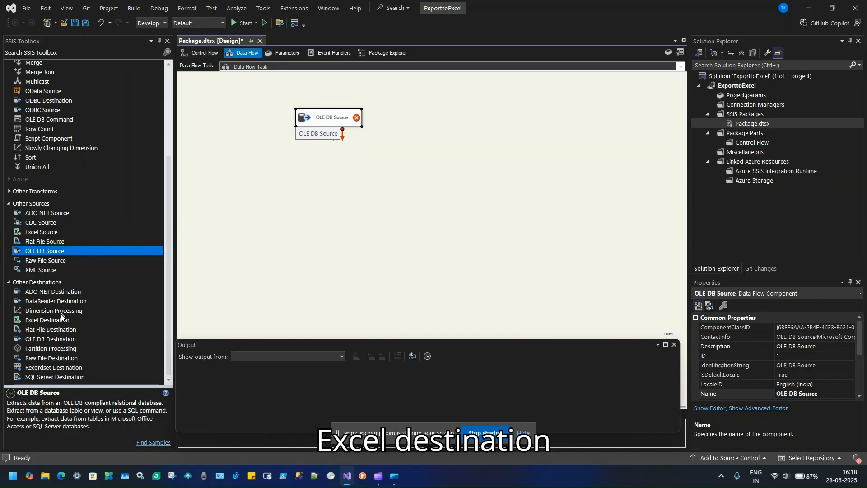
left_click_drag(61, 319, 399, 184)
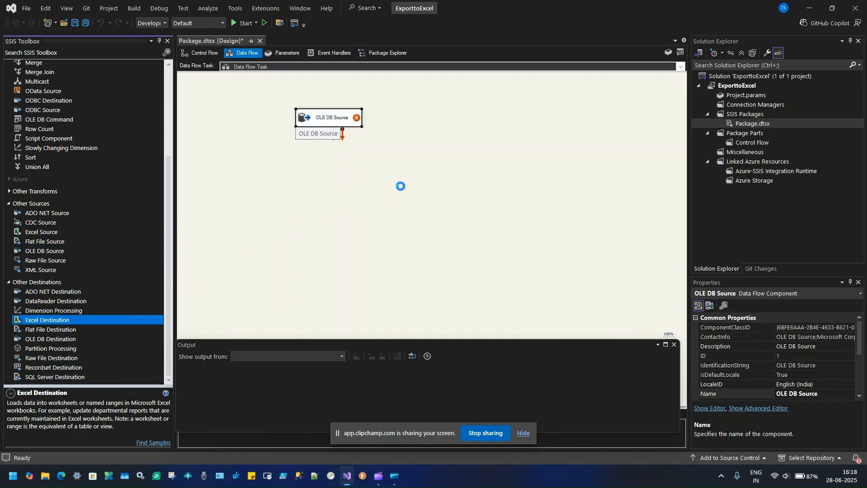
Step: Start a new connection for the OLE DB Source using the Microsoft OLE DB Driver for SQL Server as provider
left_click(329, 120)
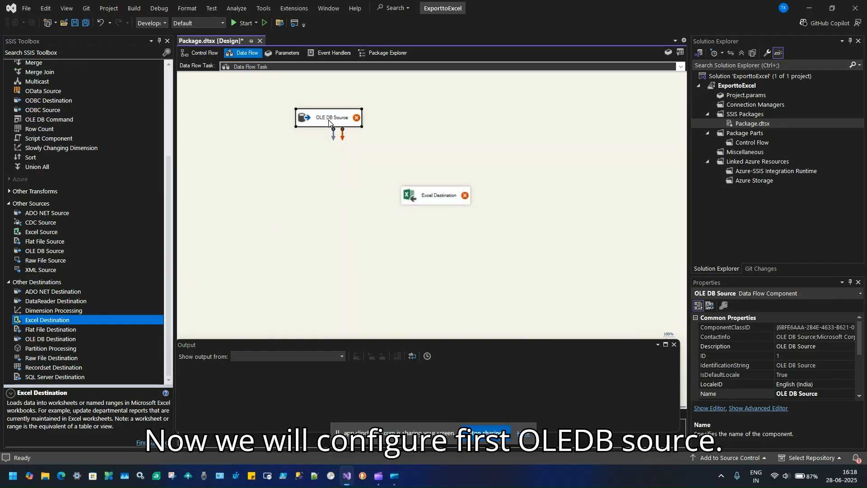
left_click(304, 118)
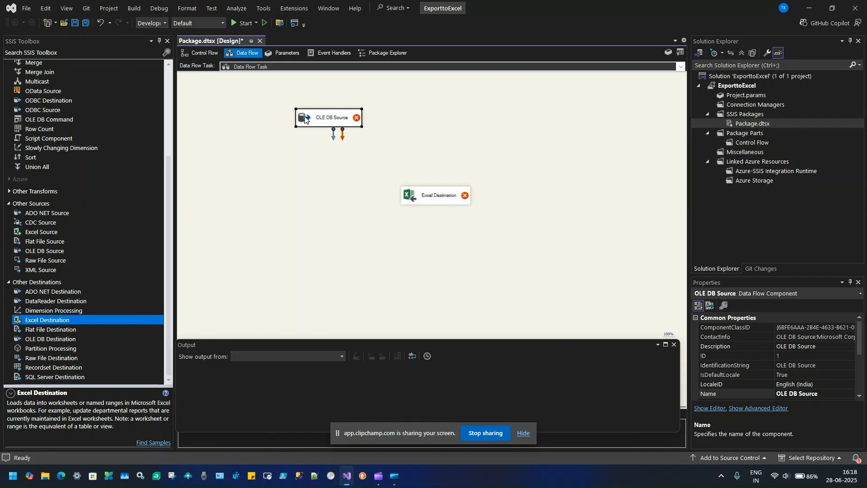
double_click(304, 117)
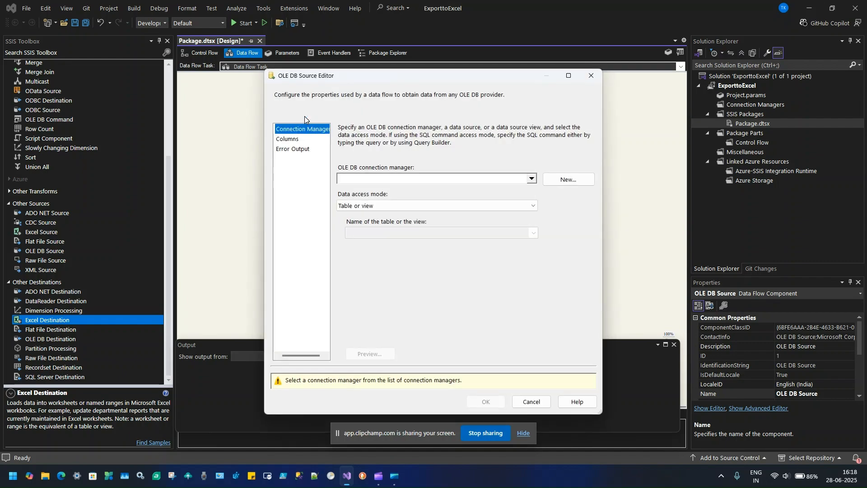
left_click(563, 182)
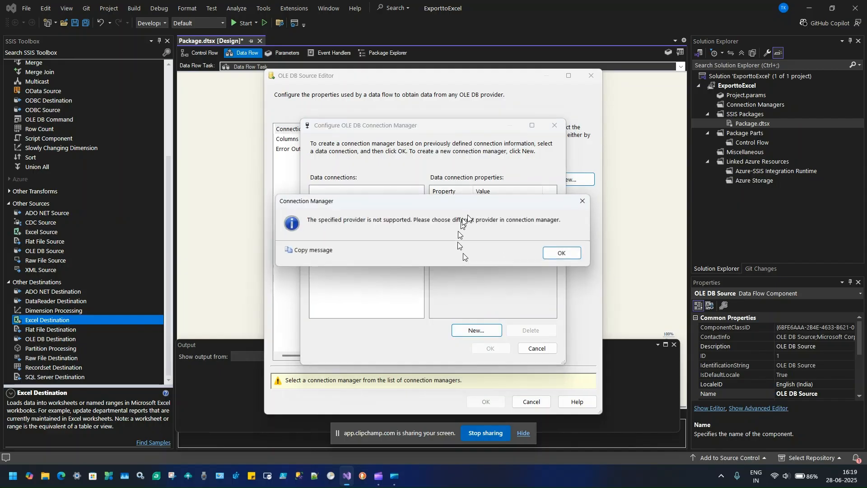
left_click(560, 254)
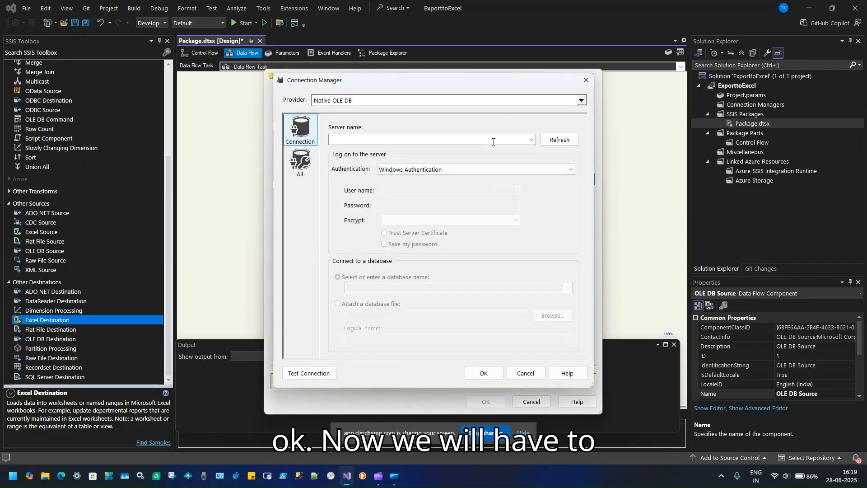
left_click(581, 100)
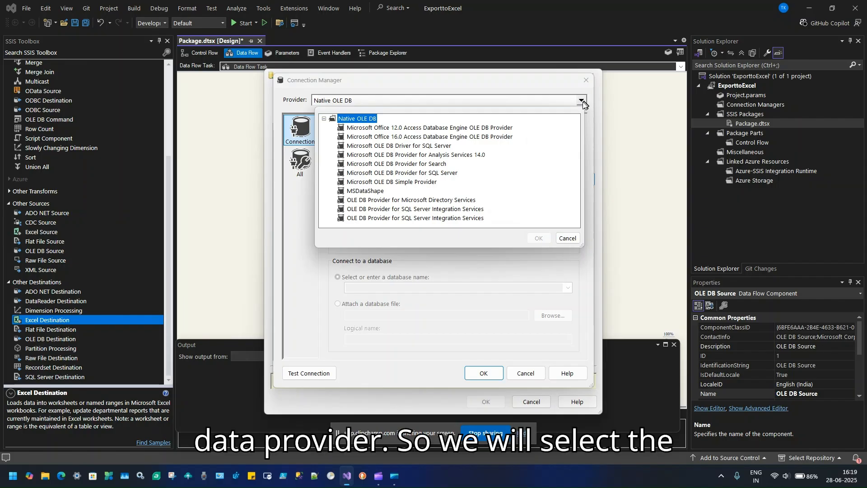
left_click(445, 146)
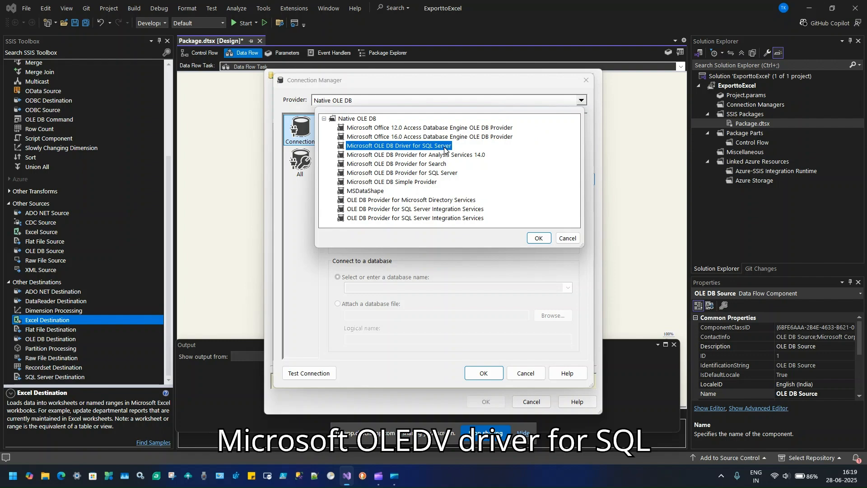
left_click(535, 243)
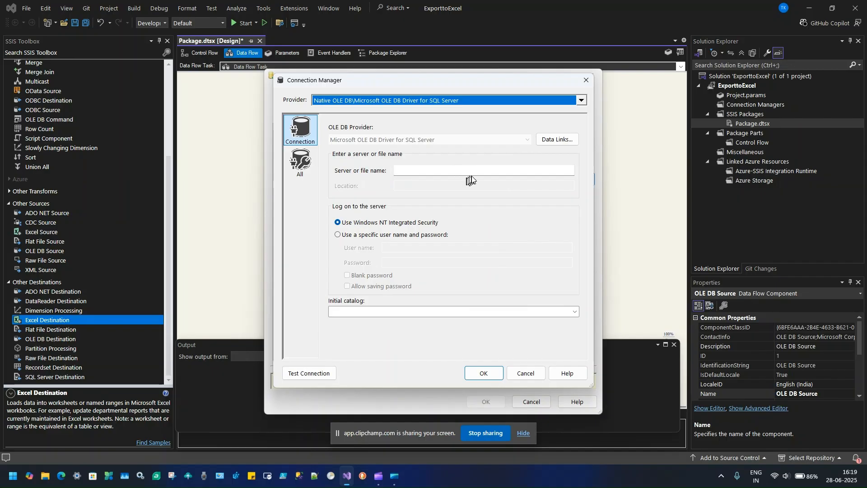
Step: Set the connection's server to Acer and its initial catalog to DBAStarterKit, test it, and assign it to the OLE DB Source
left_click(482, 170)
type("Acer")
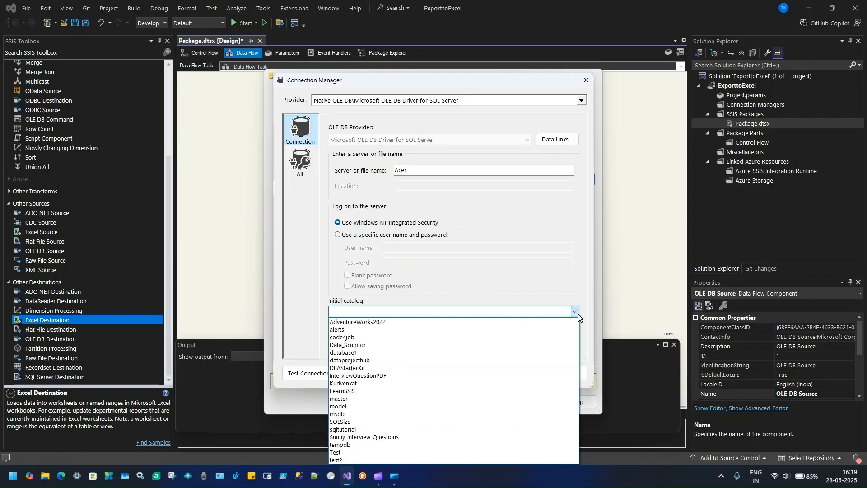
left_click(454, 367)
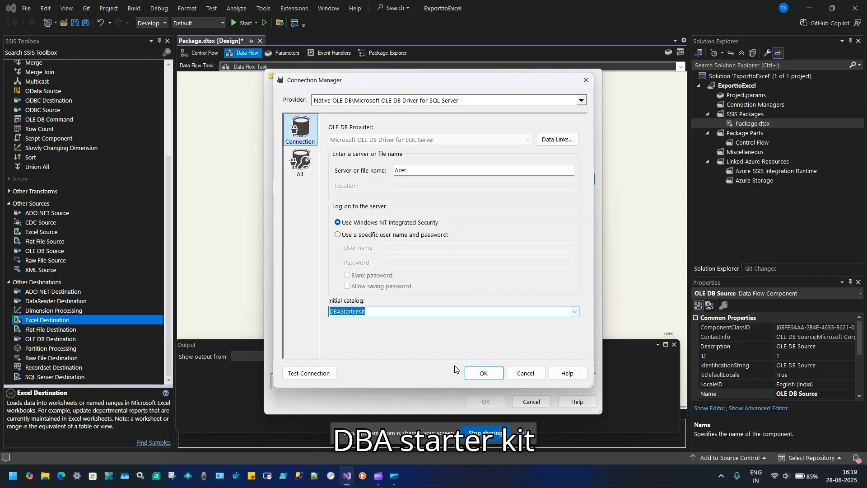
left_click(331, 379)
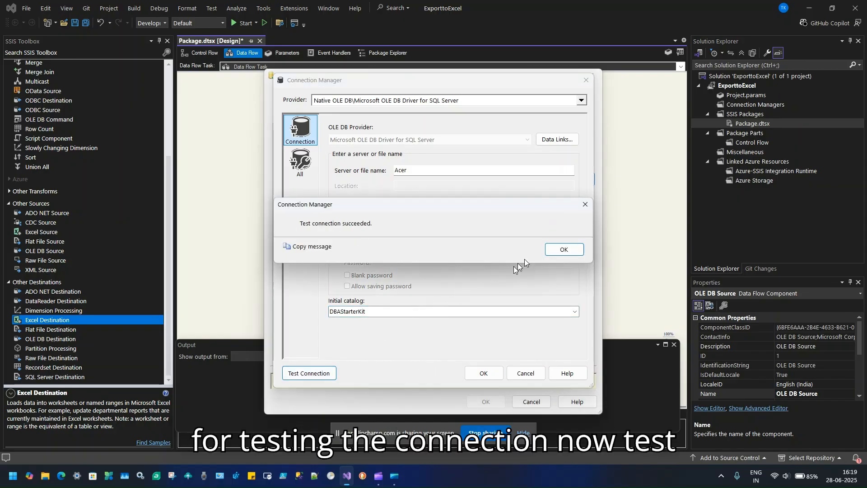
left_click(563, 249)
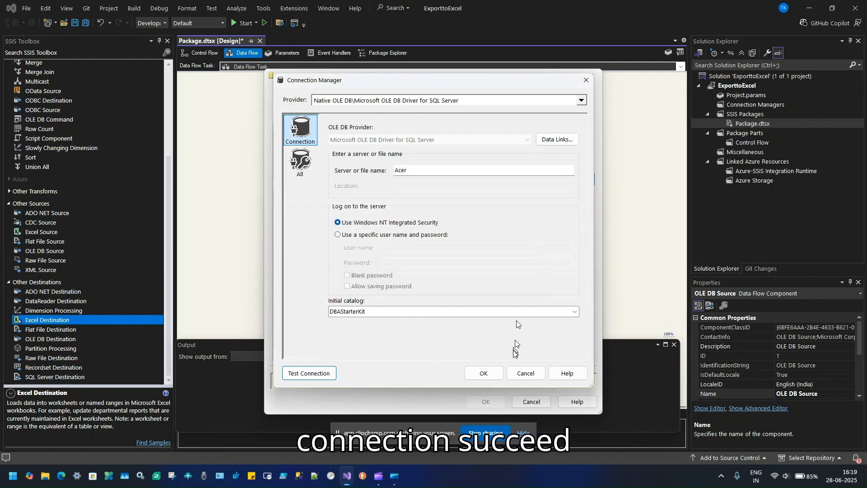
left_click(491, 372)
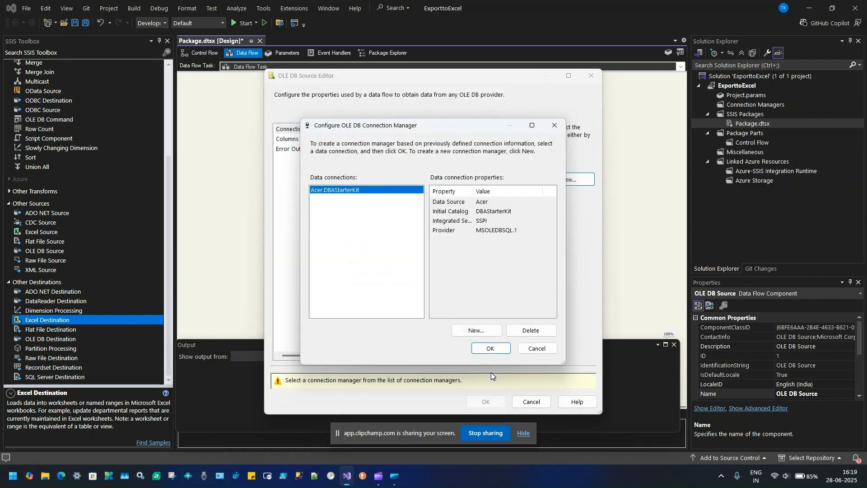
left_click(490, 348)
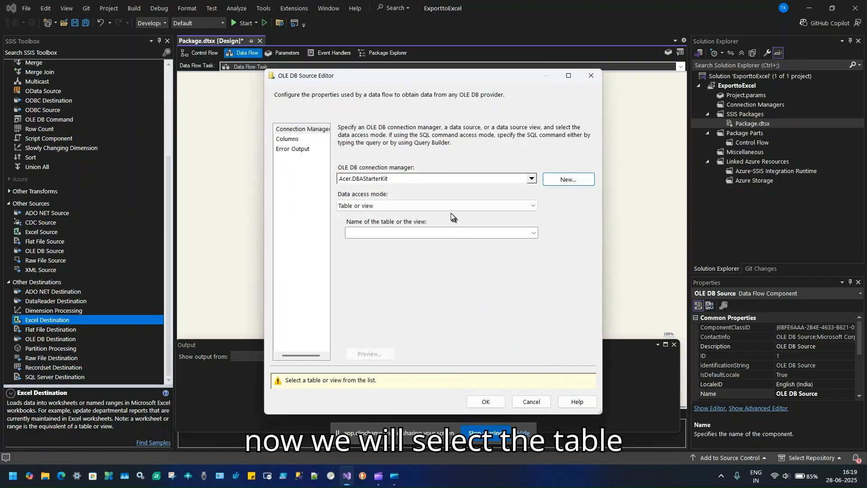
Step: Set the source's data access mode to Table or view and choose the [dbo].[user] table
left_click(445, 205)
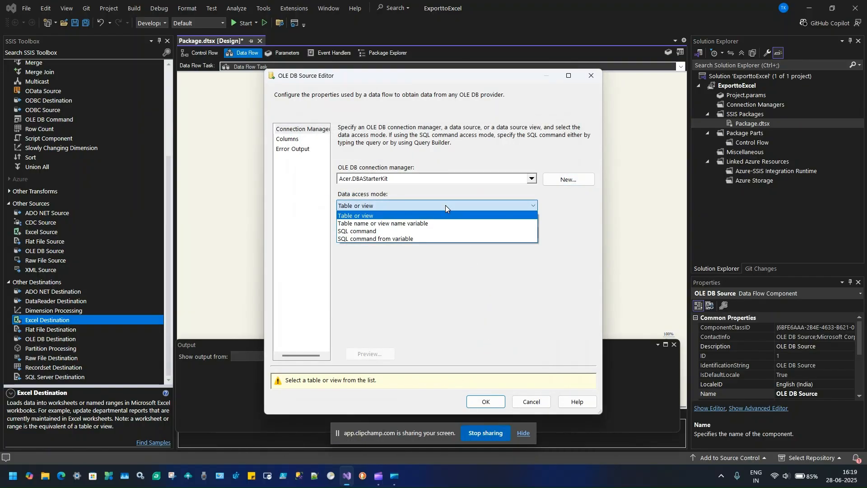
left_click(426, 216)
left_click(414, 233)
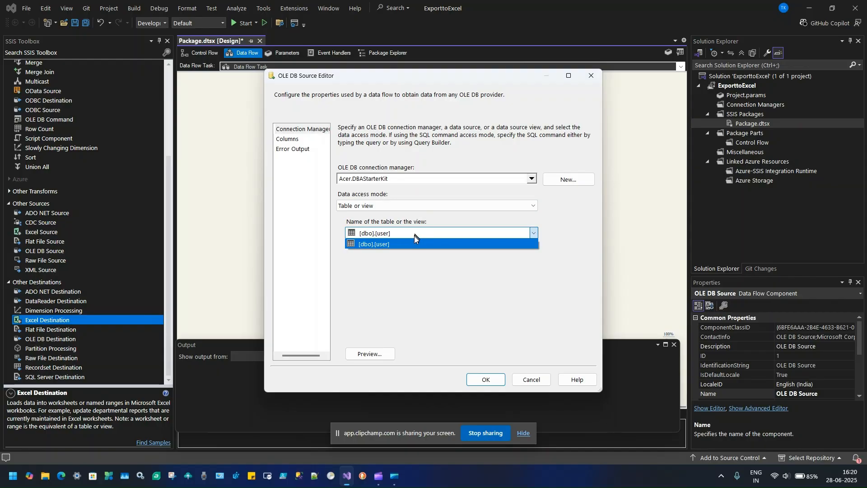
left_click(411, 245)
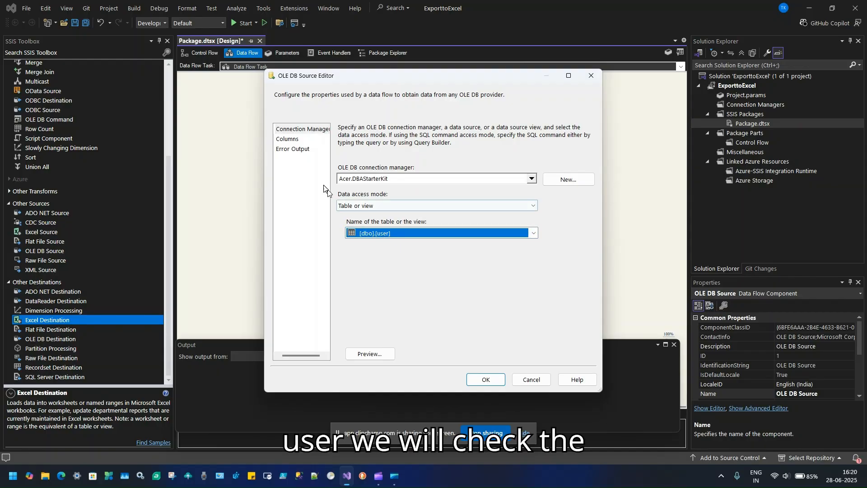
Step: Review the source's columns and preview its rows, accepting the OLE DB Source settings
left_click(296, 141)
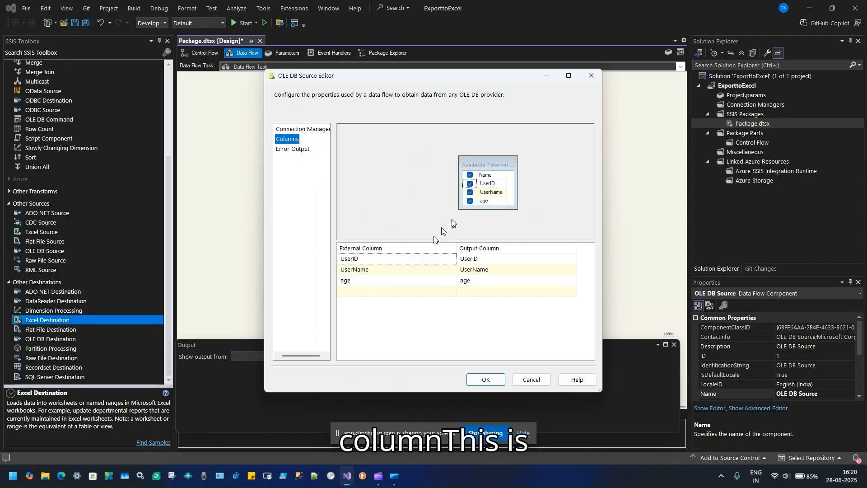
left_click(312, 129)
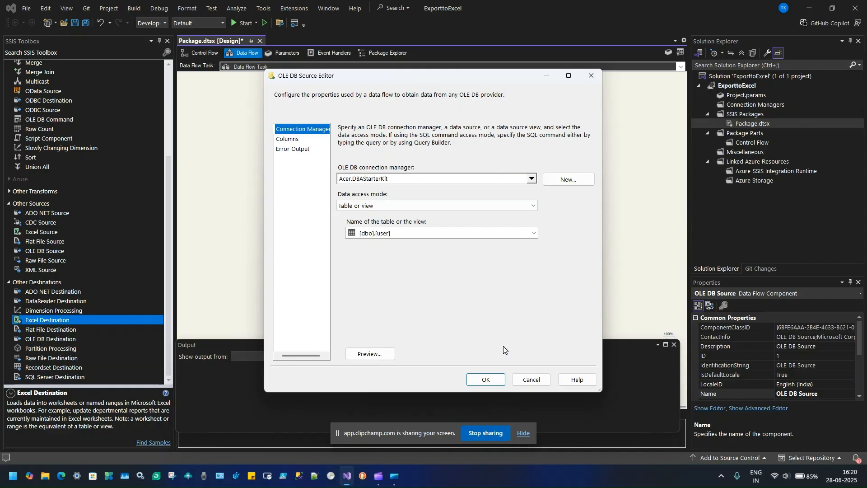
left_click(375, 353)
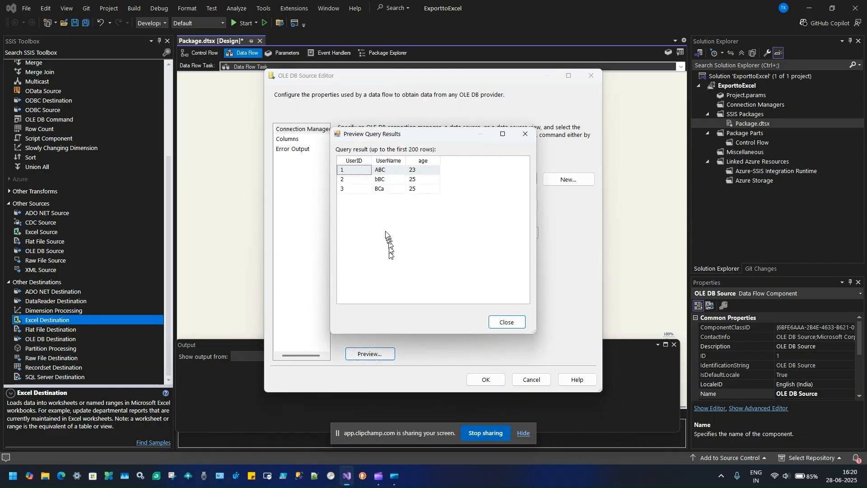
left_click(524, 140)
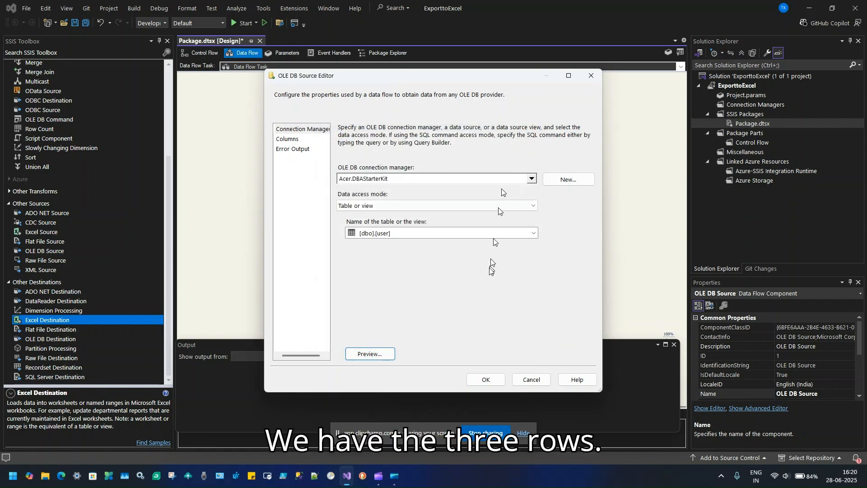
left_click(487, 377)
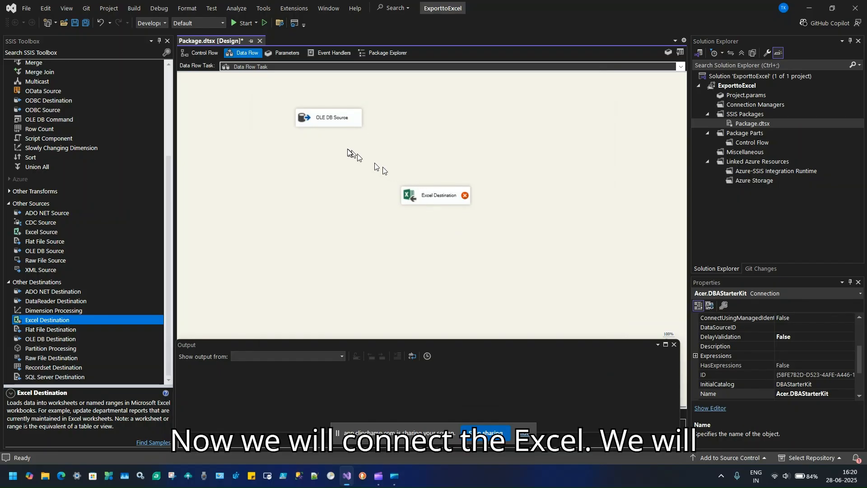
Step: Try to open the Excel Destination for editing before any input is linked to it
double_click(426, 200)
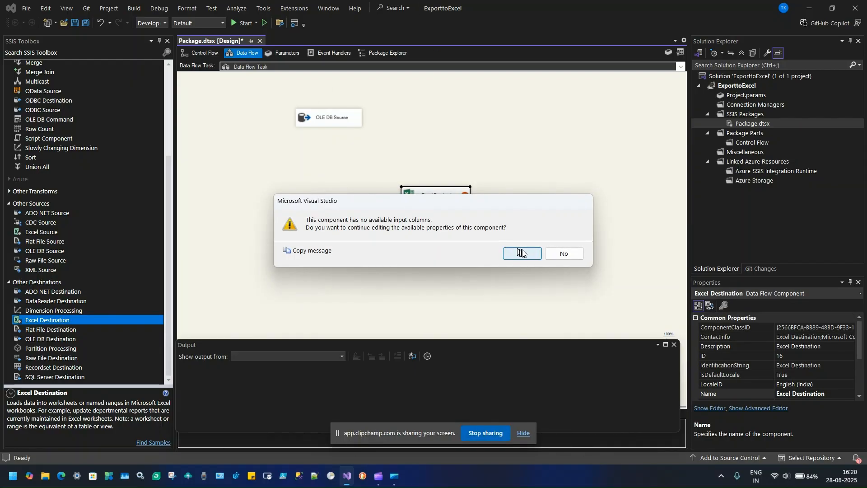
left_click(554, 255)
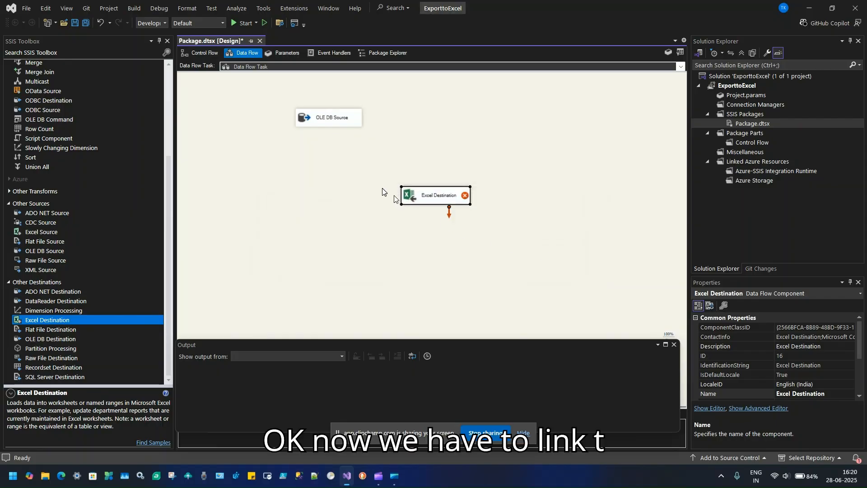
Step: Connect the OLE DB Source output to the Excel Destination and open the destination for editing
left_click(318, 118)
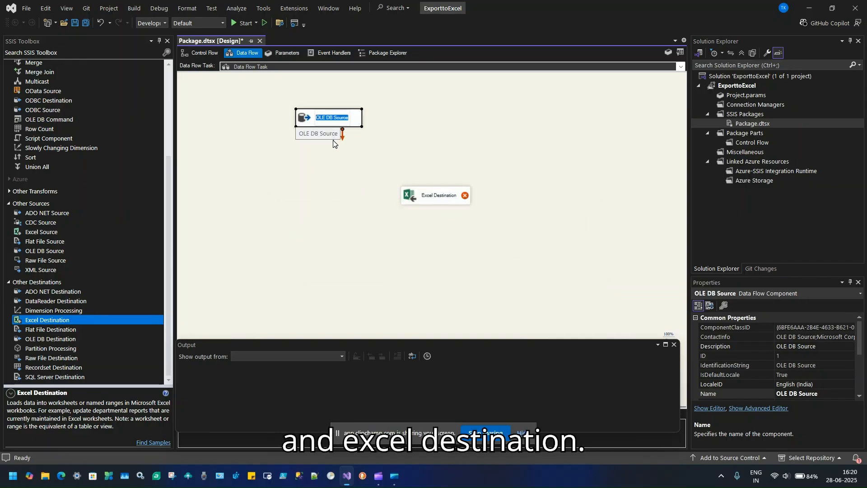
left_click_drag(333, 143, 429, 197)
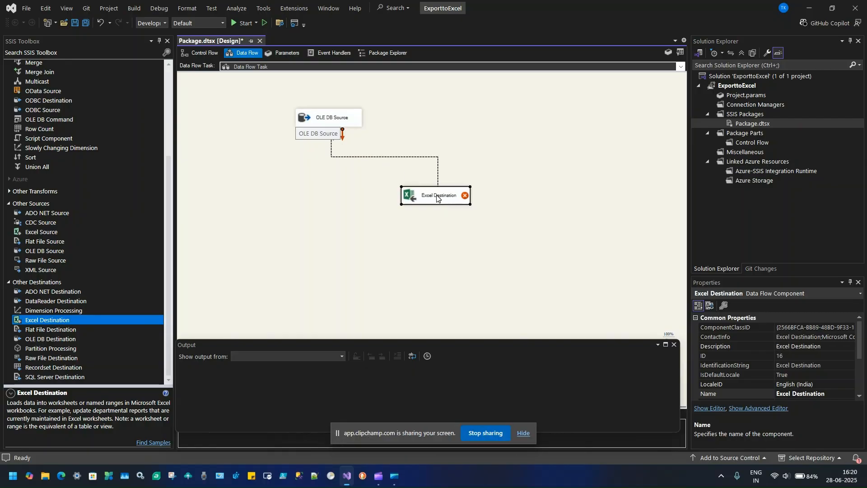
double_click(426, 197)
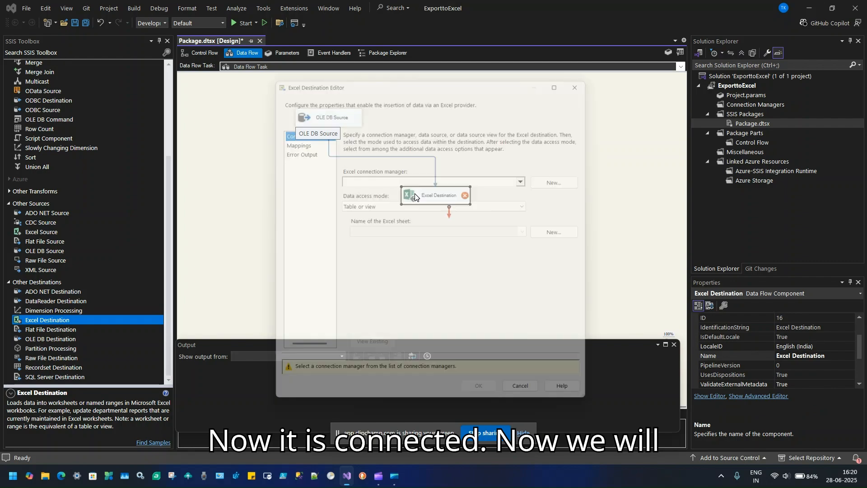
Step: Start a new Excel connection for the destination and set its file to User.xlxx on Local Disk (E:)
left_click(552, 181)
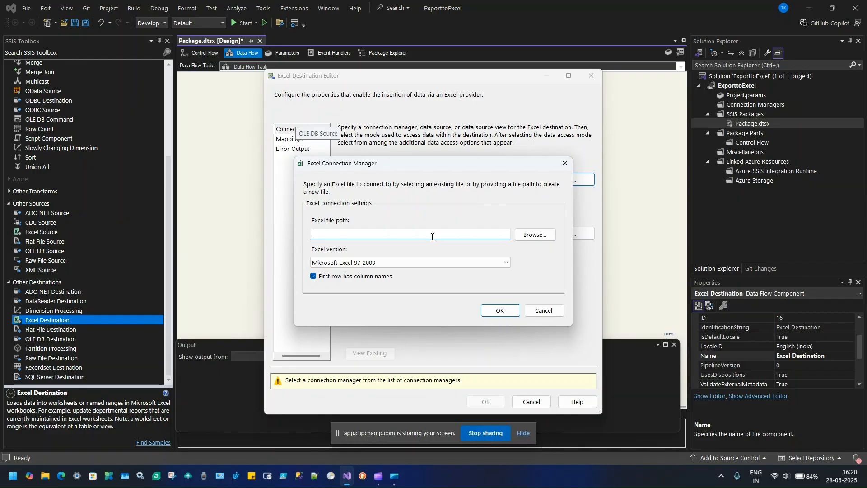
left_click(526, 240)
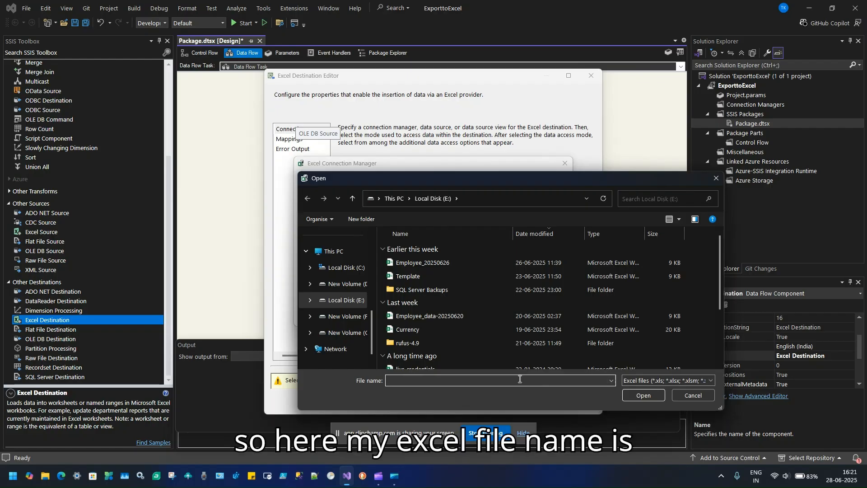
type("User")
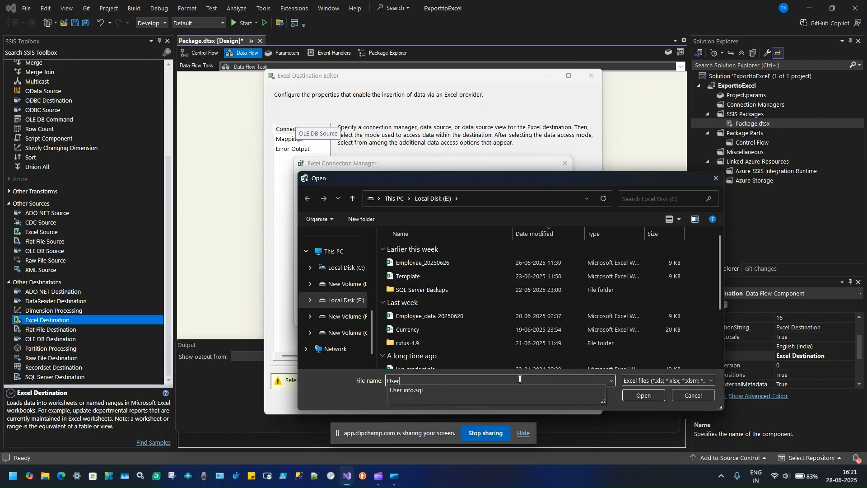
type(".")
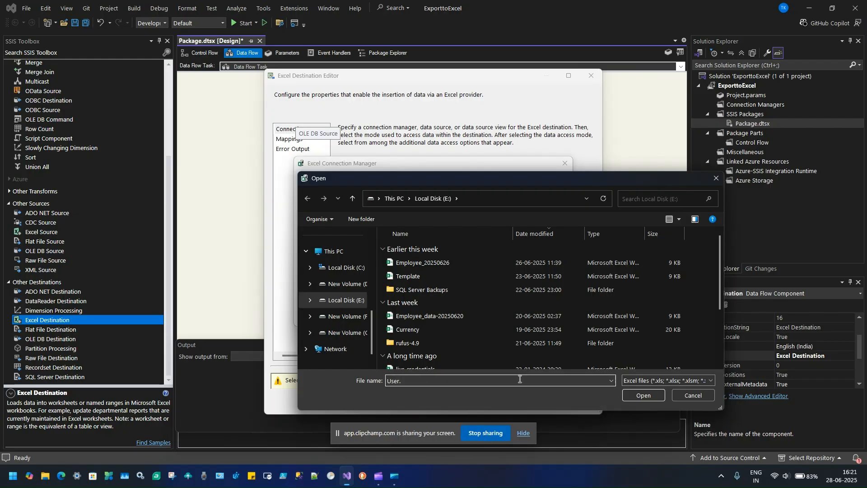
type("xlxx")
left_click(641, 399)
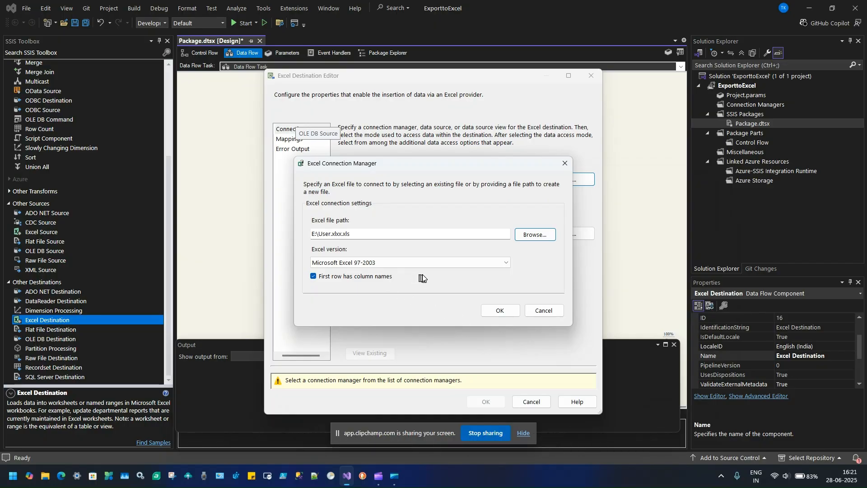
Step: Set the connection's Excel version to Microsoft Excel 2016 and accept the Excel connection settings
left_click(495, 265)
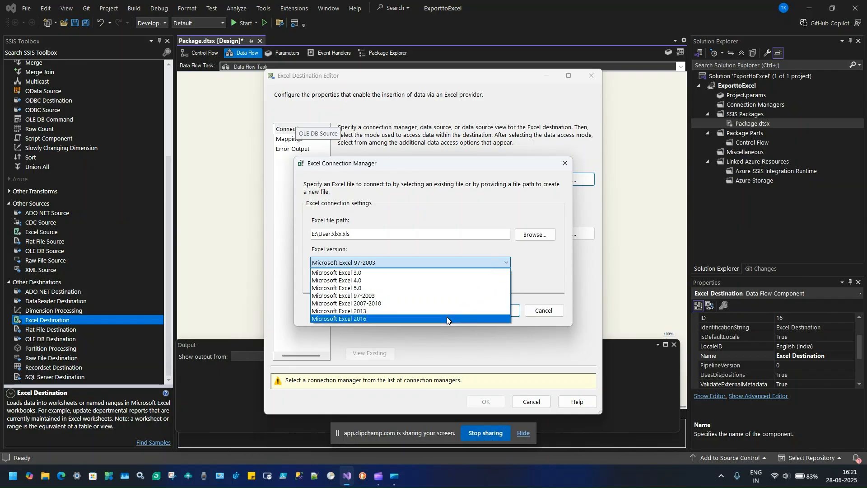
left_click(446, 319)
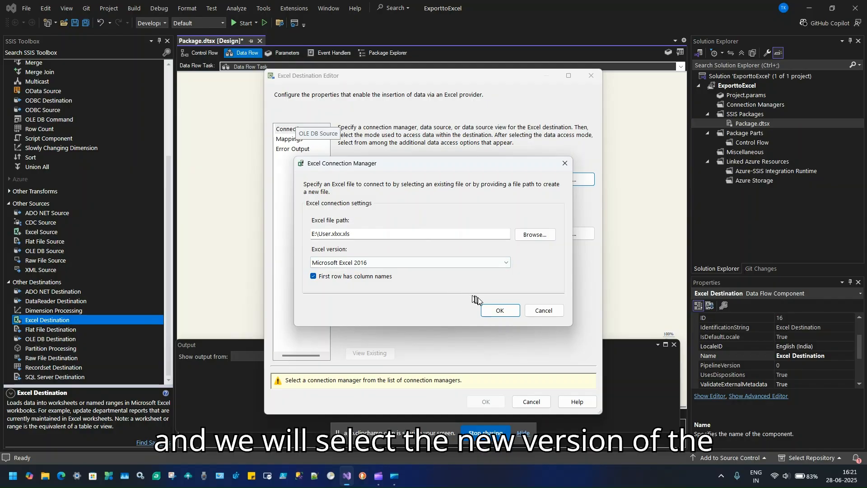
left_click(497, 312)
Step: Set the destination's data access mode to Table or view and create a new Excel sheet named User from the generated CREATE TABLE statement
left_click(399, 210)
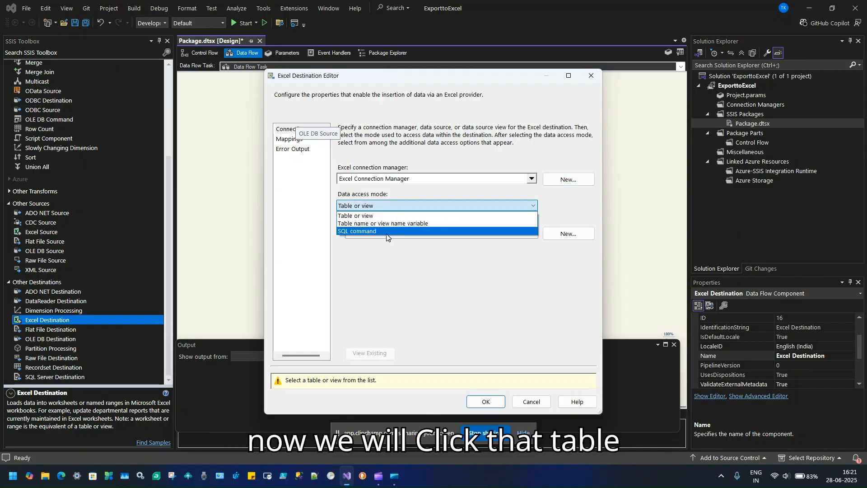
left_click(362, 216)
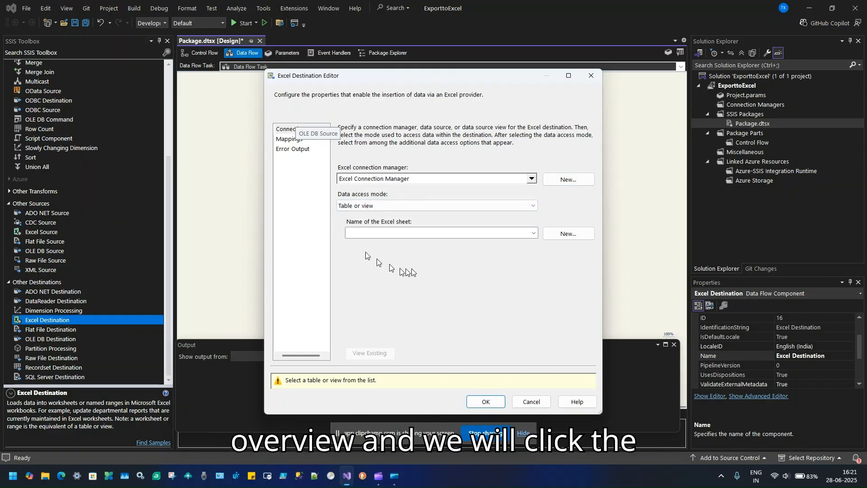
left_click(572, 242)
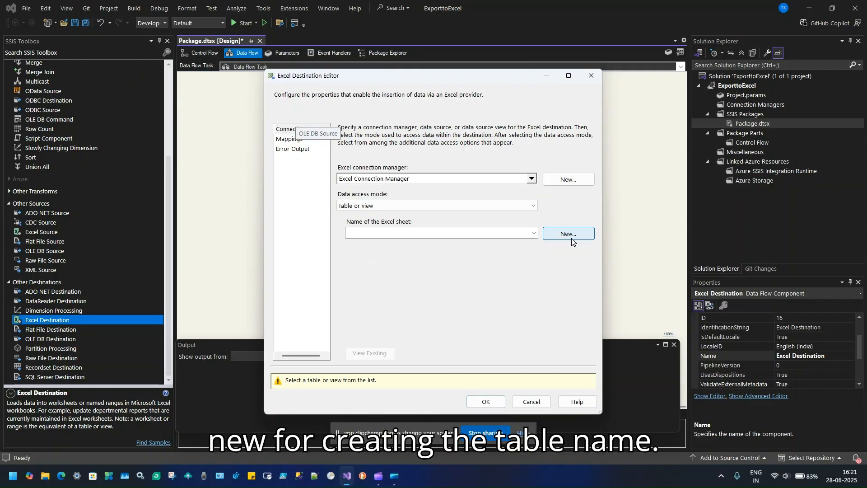
left_click(571, 241)
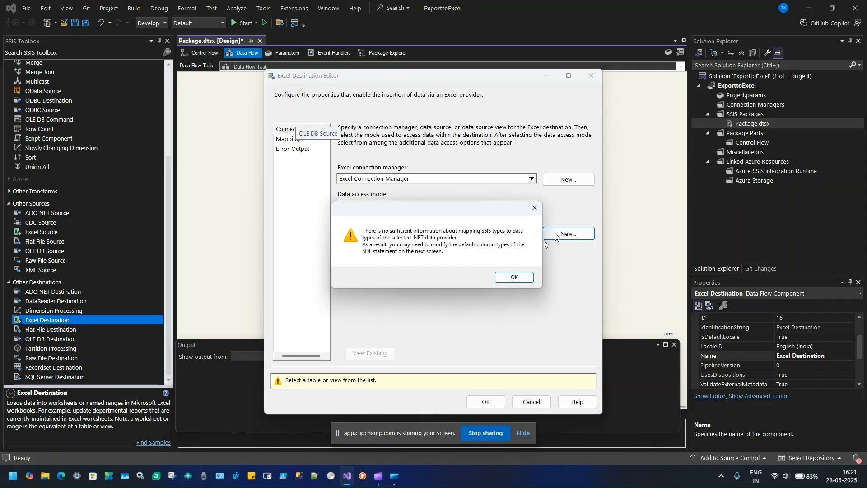
left_click(514, 278)
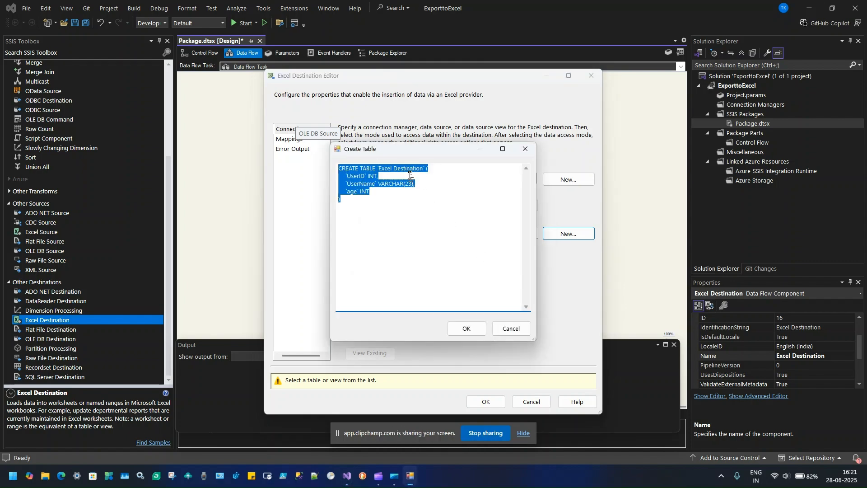
left_click(421, 169)
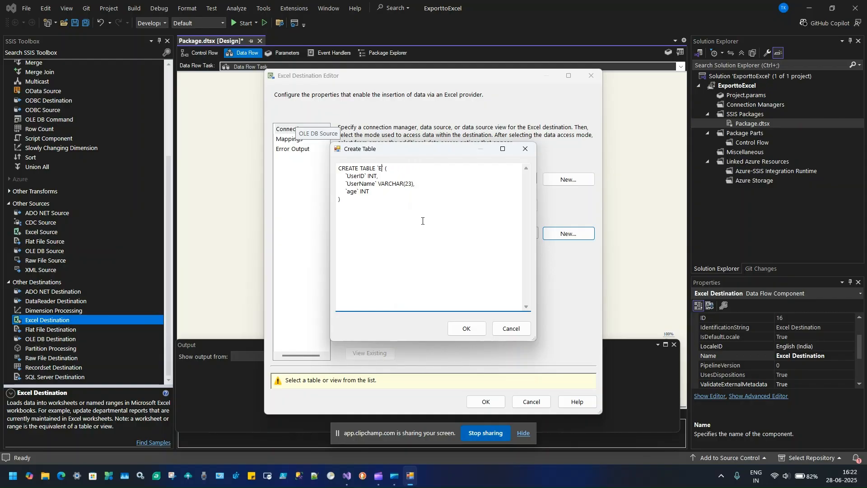
type("User")
left_click(466, 329)
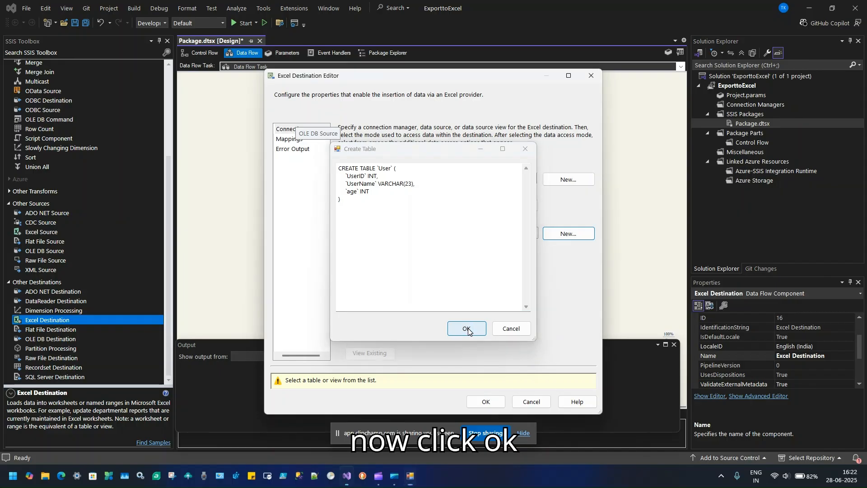
left_click(560, 265)
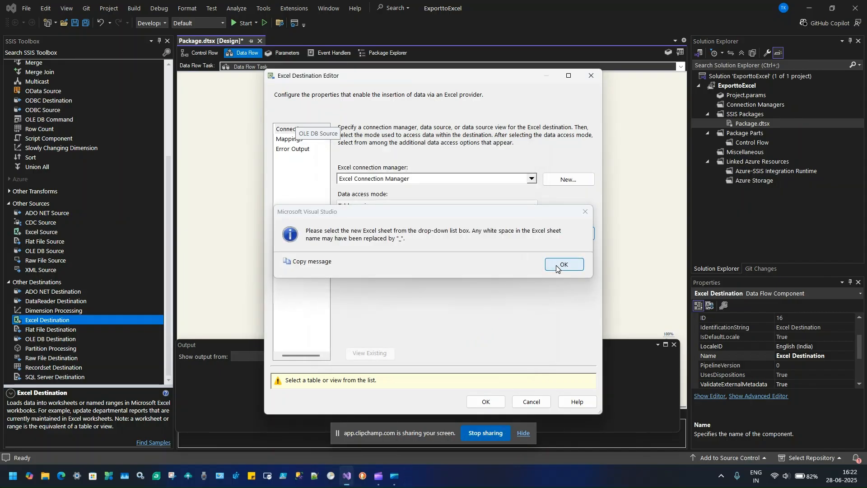
Step: Choose the User sheet as the target, review its column mappings, and accept the Excel Destination settings
left_click(506, 235)
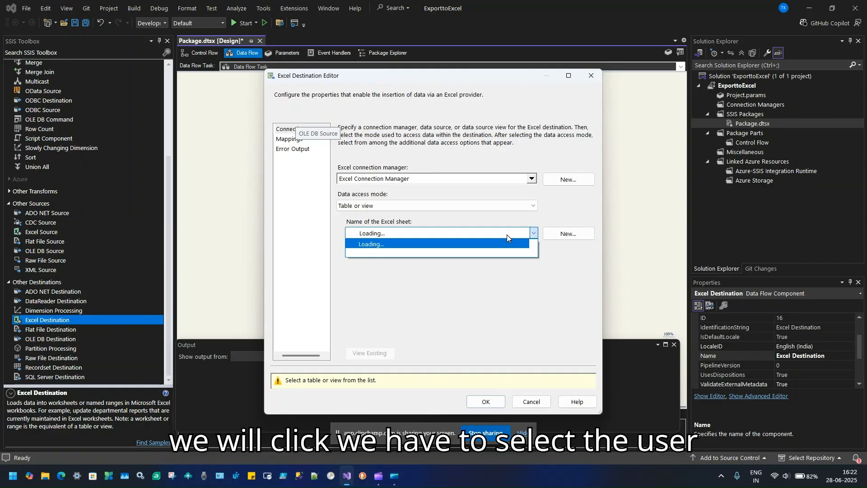
left_click(499, 246)
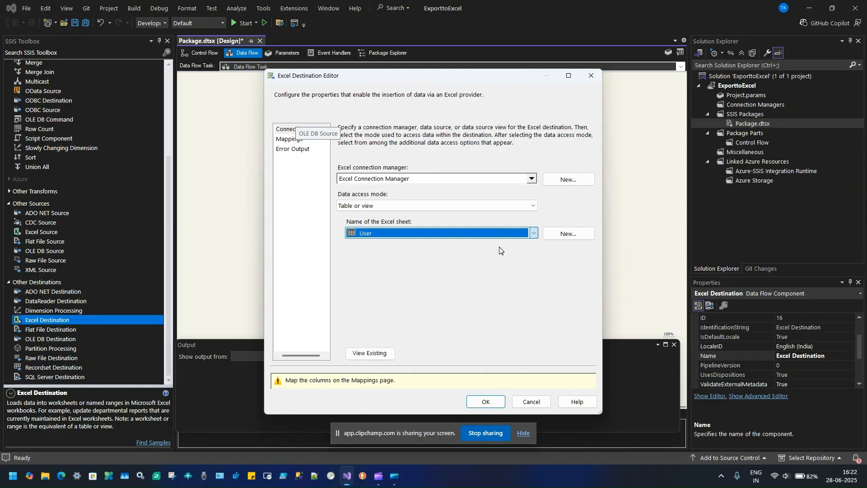
left_click(296, 140)
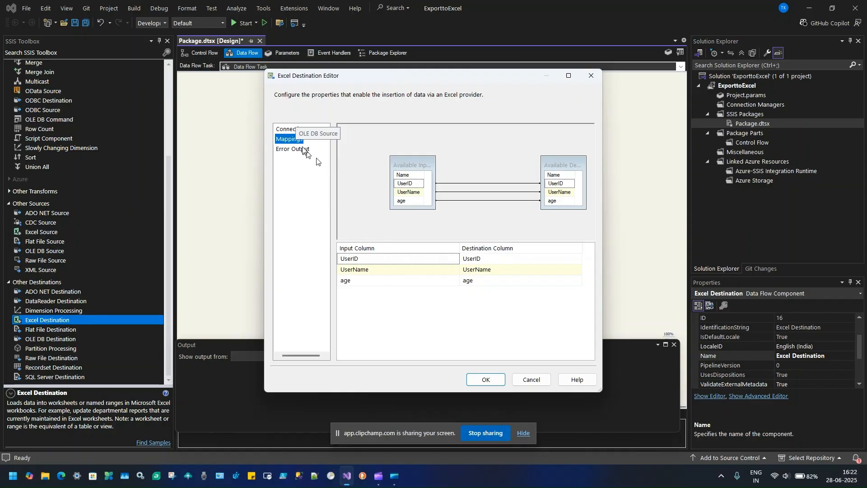
left_click(293, 129)
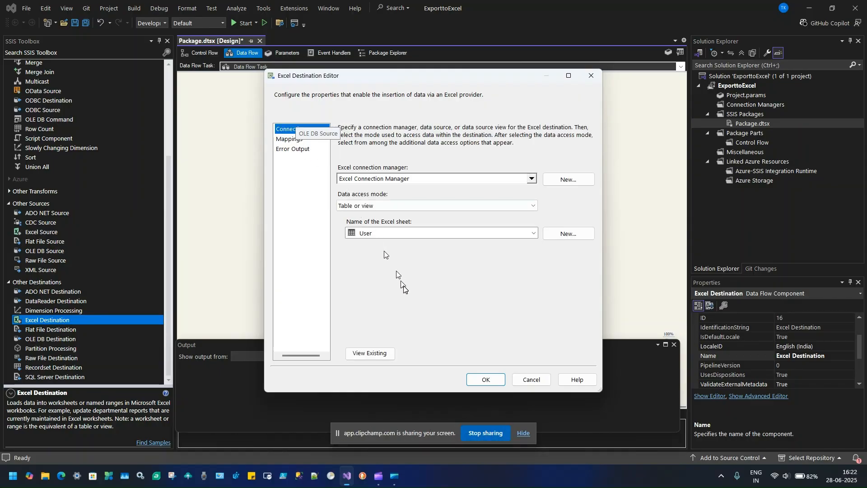
left_click(486, 380)
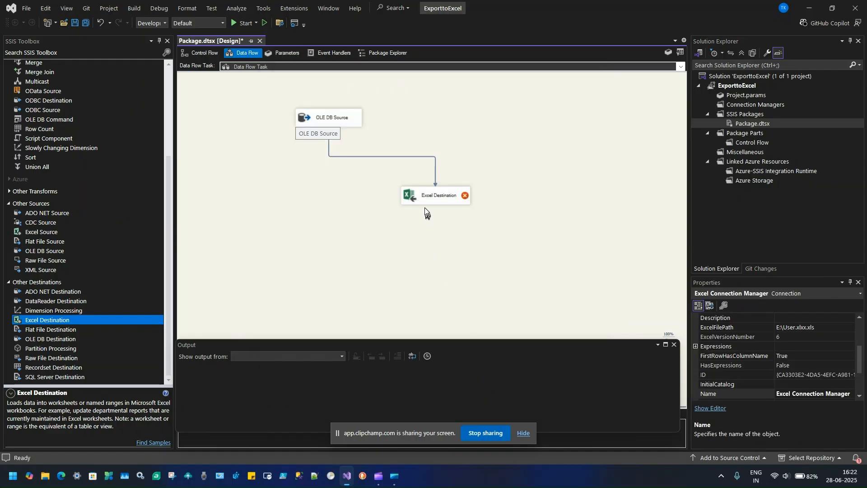
Step: Add a Data Conversion transformation to the data flow, between the OLE DB Source and the Excel Destination
mouse_move(463, 198)
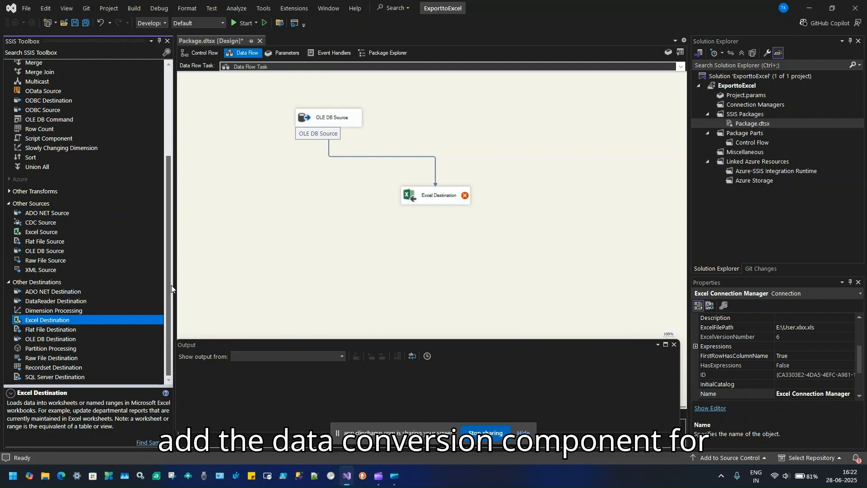
left_click_drag(171, 285, 177, 173)
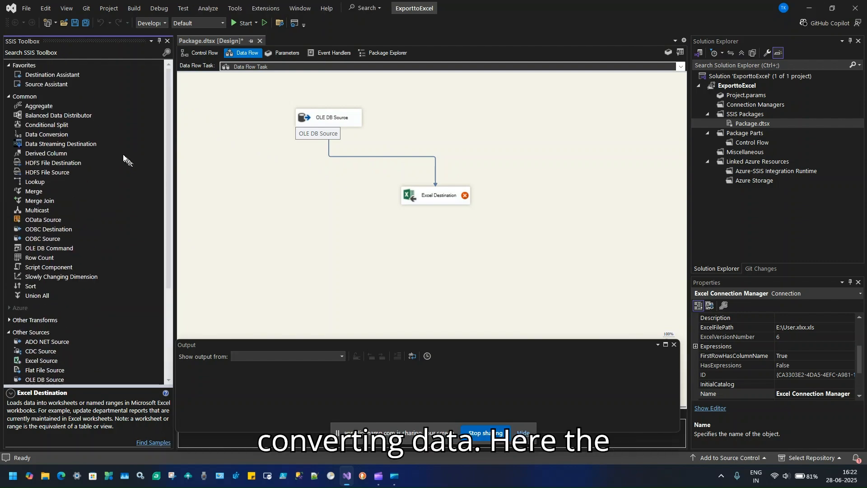
left_click_drag(60, 133, 365, 168)
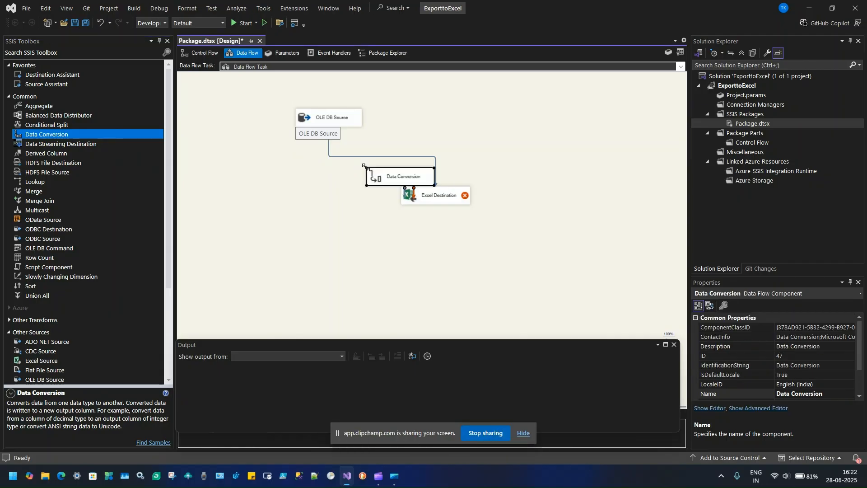
Step: Delete the direct path between the OLE DB Source and the Excel Destination
left_click(345, 154)
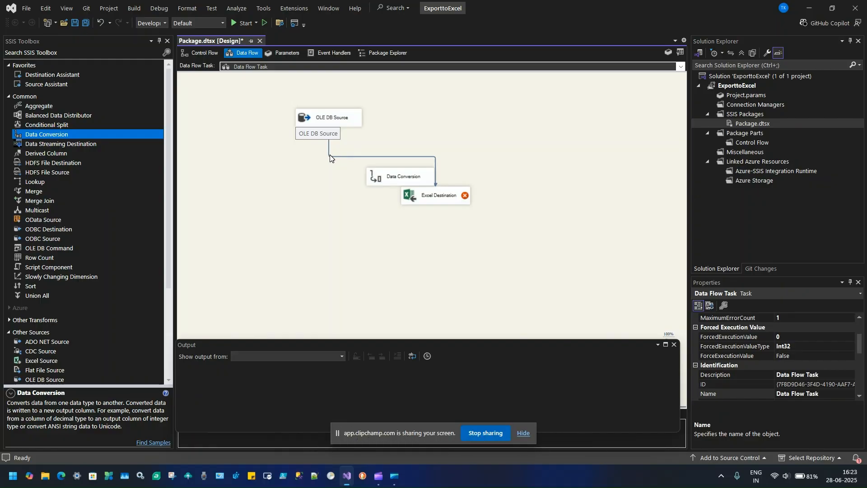
left_click(332, 157)
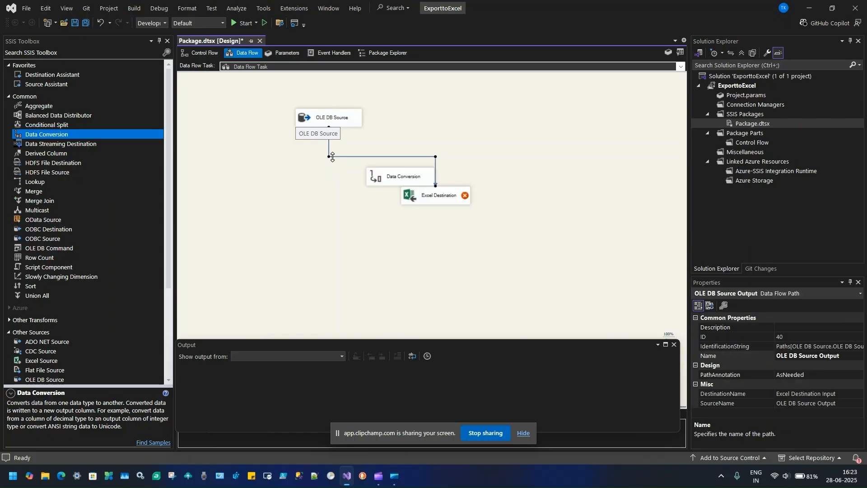
right_click(333, 156)
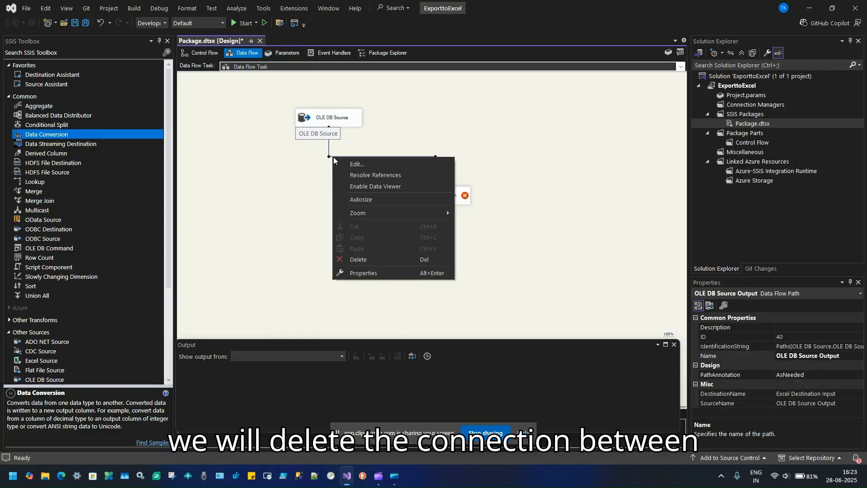
left_click(373, 260)
Step: Reposition the Data Conversion, then link the OLE DB Source to it and its output to the Excel Destination
left_click(376, 177)
left_click_drag(377, 176, 363, 165)
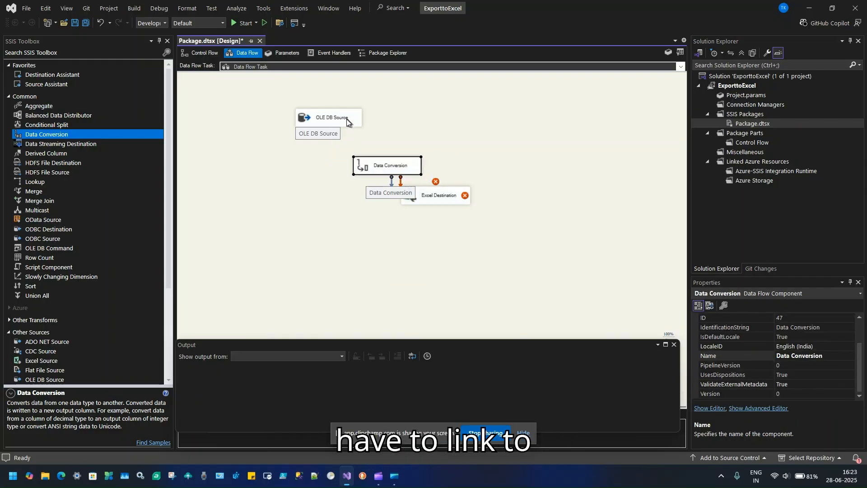
left_click(346, 122)
left_click_drag(348, 121, 393, 168)
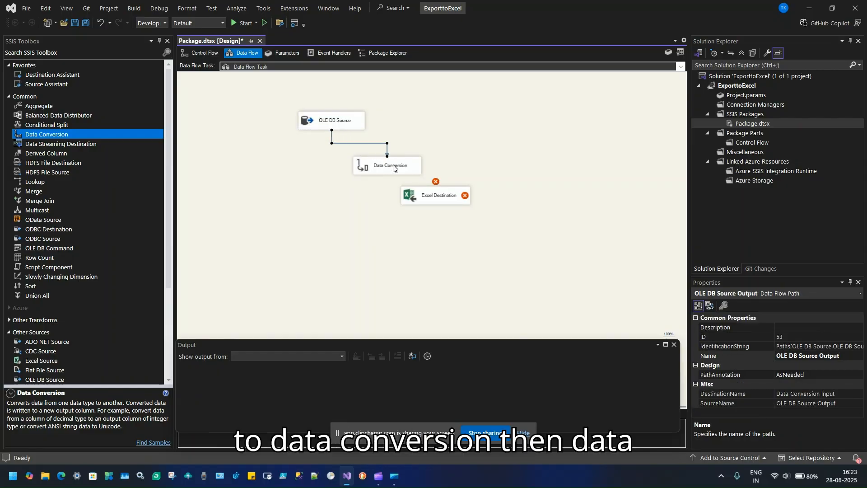
left_click(393, 168)
left_click_drag(391, 180, 417, 197)
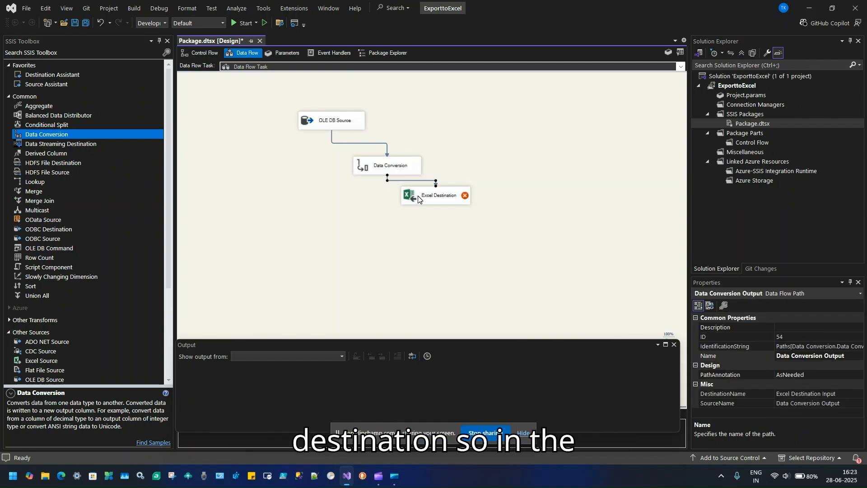
Step: Open the Data Conversion transformation's settings and add UserID as the first input column
left_click(410, 172)
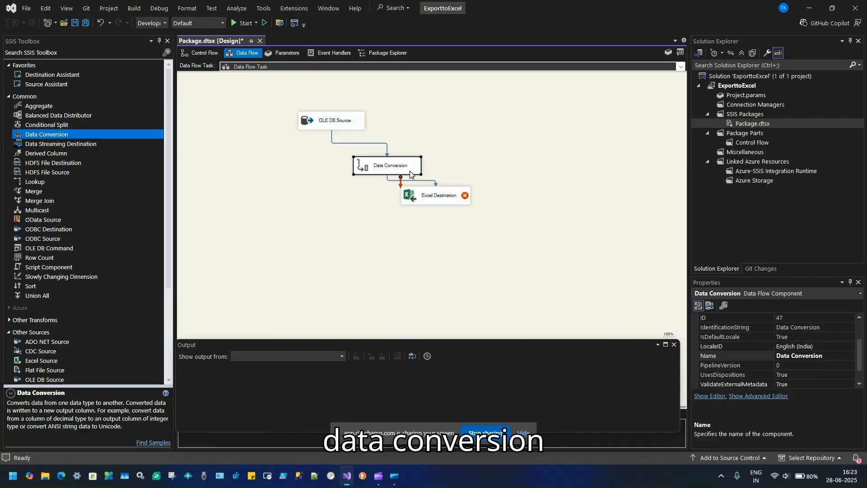
double_click(410, 173)
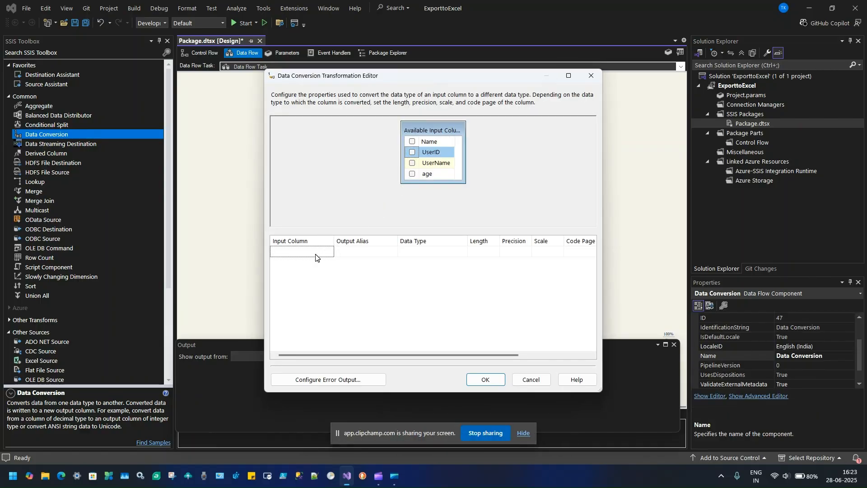
left_click(322, 253)
left_click(329, 251)
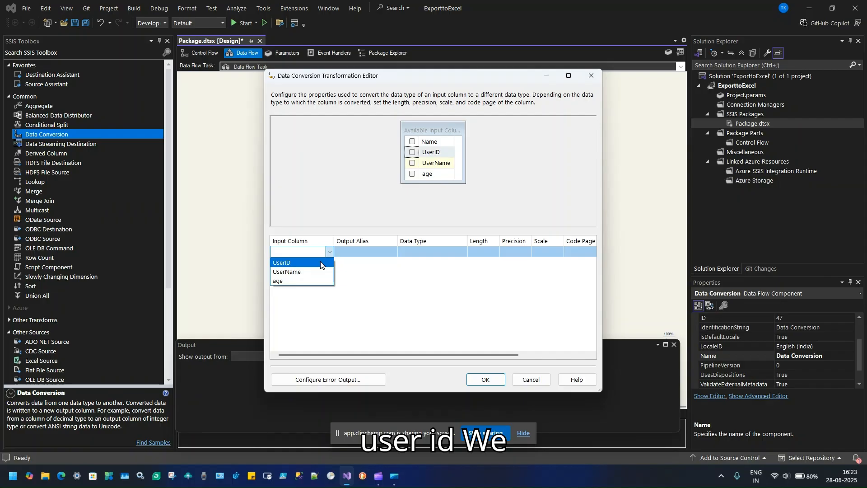
left_click(321, 264)
Step: Set the output alias of the UserID conversion row to UserId
left_click(375, 252)
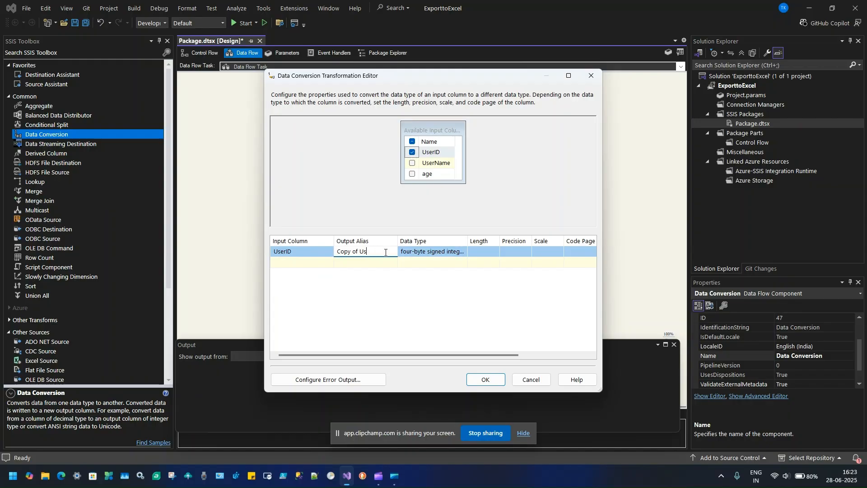
key("BackSpace")
key("BackSpace")
key("BackSpace")
key("BackSpace")
key("BackSpace")
key("BackSpace")
key("BackSpace")
key("BackSpace")
key("BackSpace")
key("BackSpace")
type("U")
key("Tab")
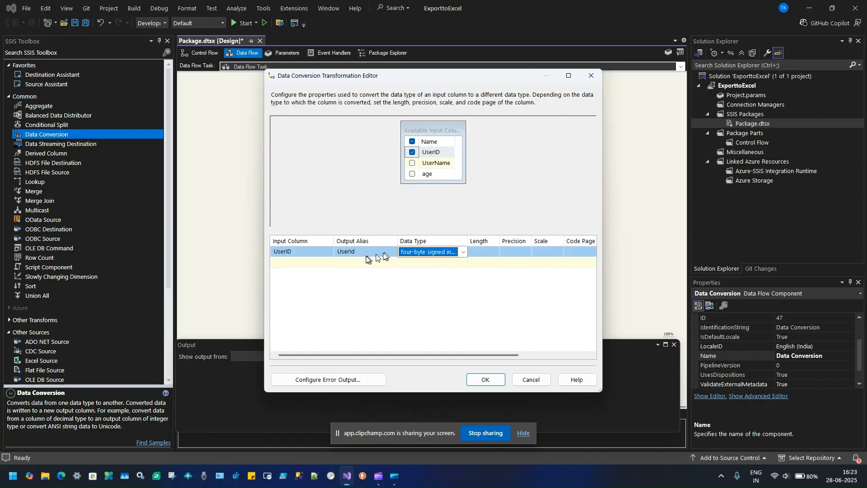
Step: Add UserName as the second input column and set its output alias to UserName
left_click(316, 265)
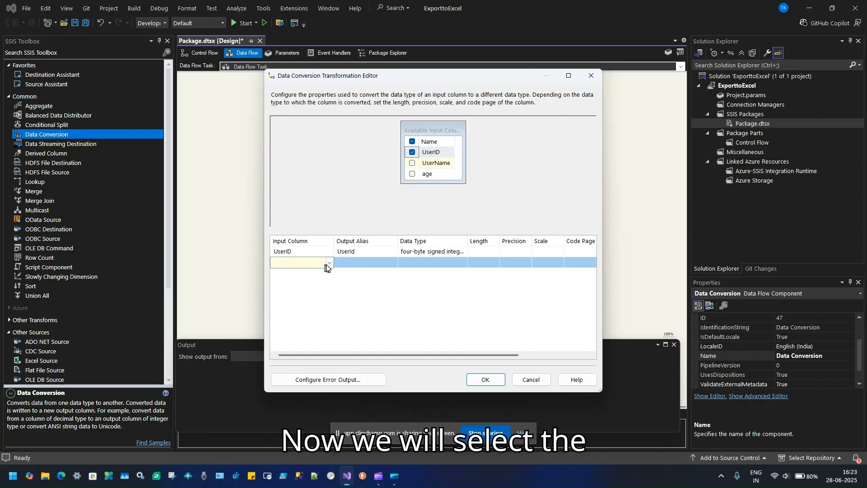
left_click(329, 265)
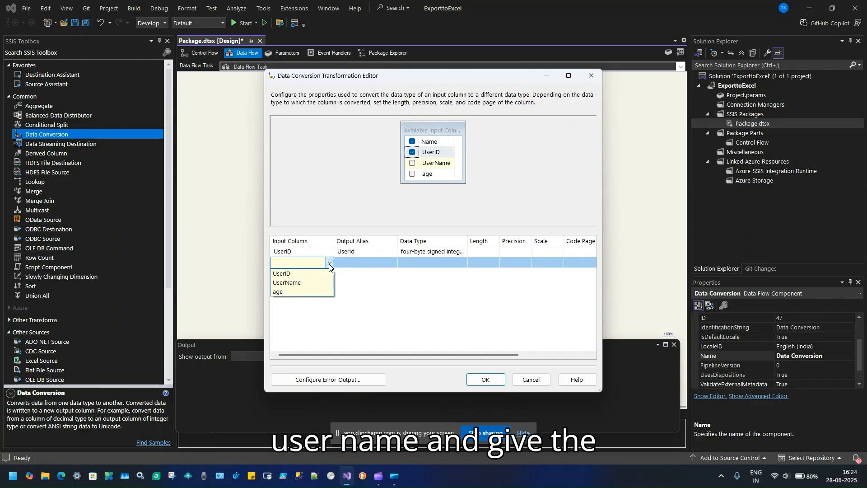
left_click(314, 285)
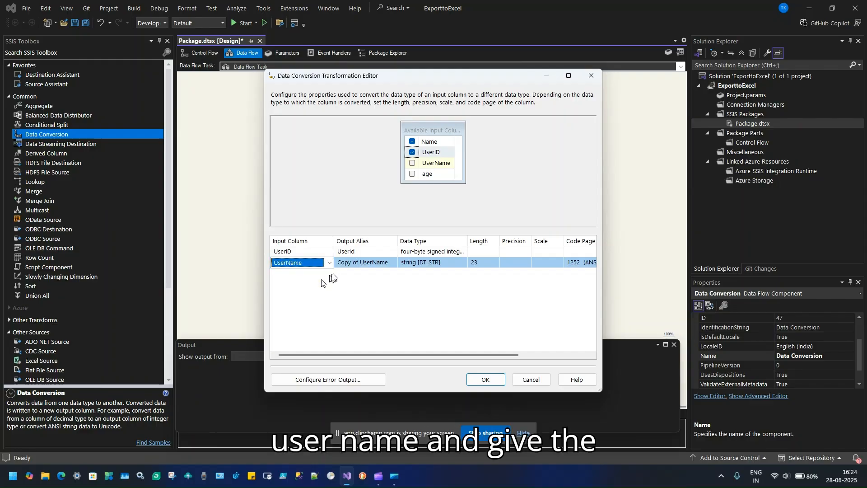
left_click(373, 262)
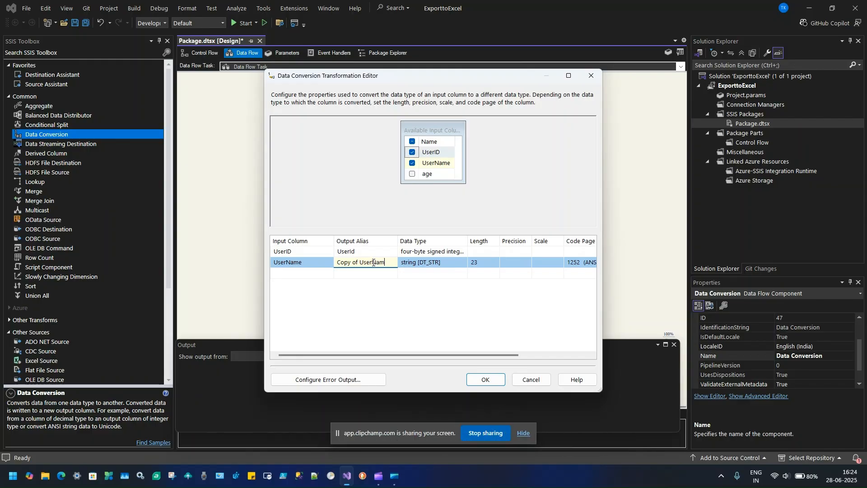
key("BackSpace")
key("BackSpace")
key("BackSpace")
key("BackSpace")
key("BackSpace")
key("BackSpace")
key("BackSpace")
key("BackSpace")
key("BackSpace")
key("BackSpace")
key("BackSpace")
key("BackSpace")
key("BackSpace")
key("BackSpace")
key("BackSpace")
Step: Set the UserName row's data type to Unicode string [DT_WSTR] and widen the Data Type column
left_click(459, 266)
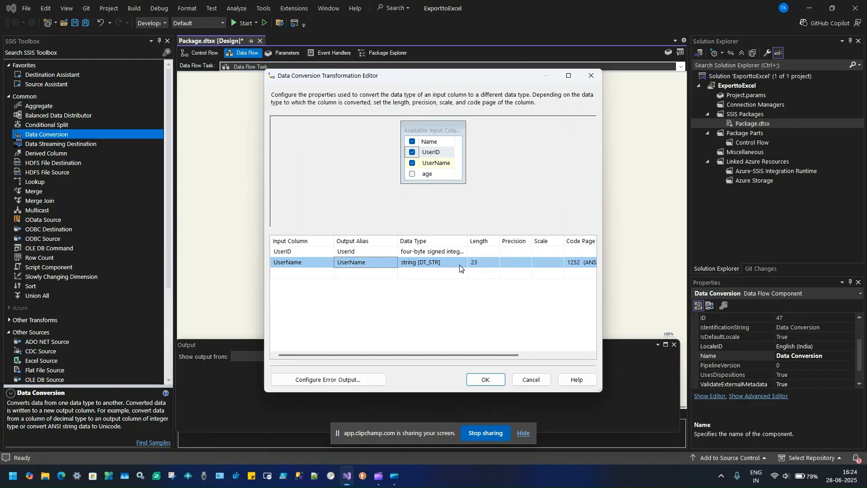
left_click(461, 264)
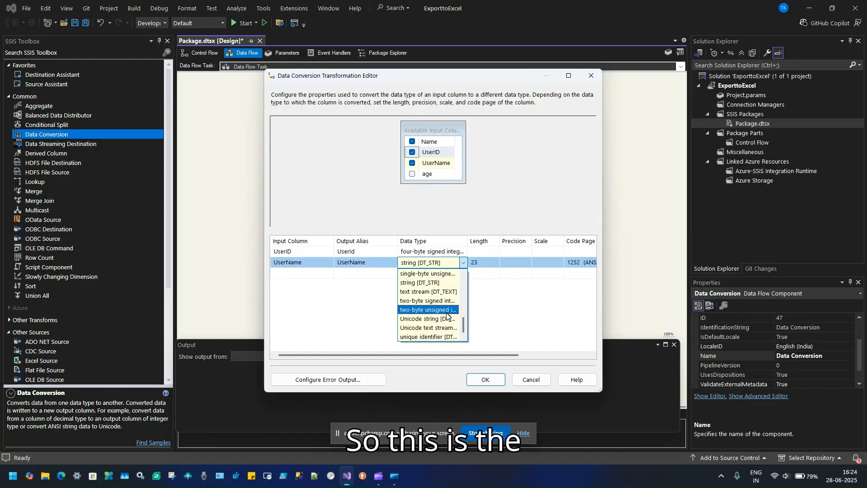
left_click(443, 322)
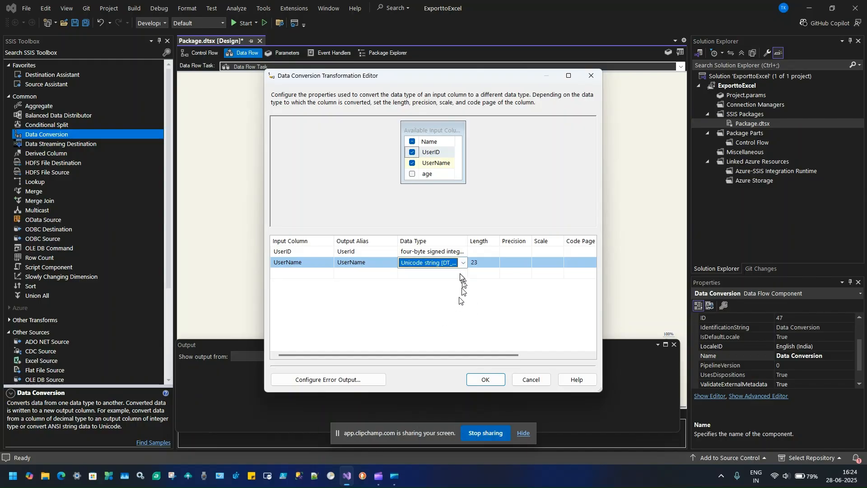
left_click_drag(466, 239, 519, 240)
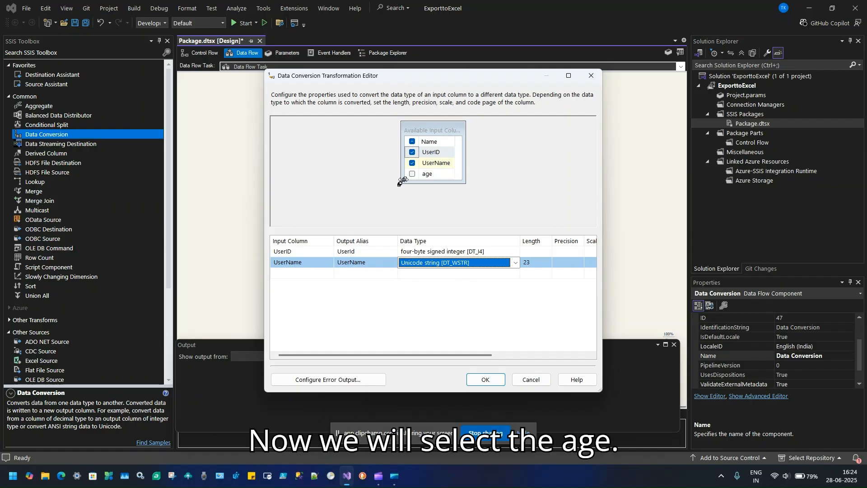
Step: Add age as the third input column with the output alias Age, and accept the Data Conversion settings
left_click(411, 175)
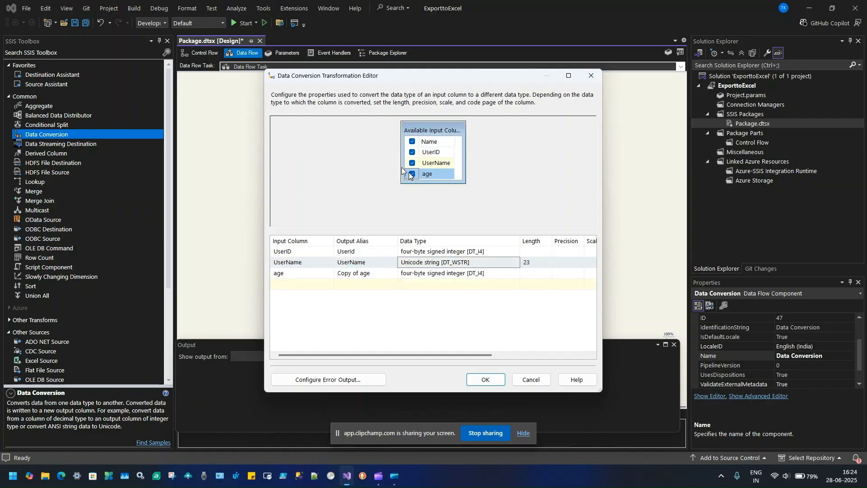
left_click(315, 276)
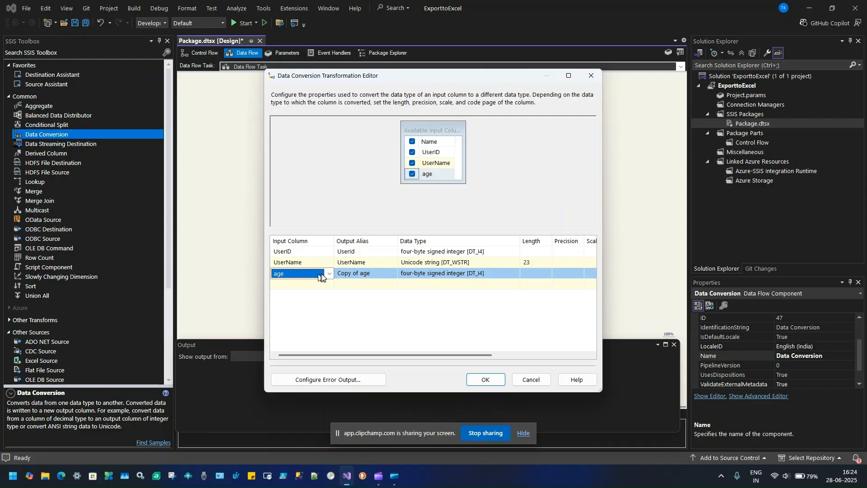
left_click(329, 274)
left_click(329, 275)
left_click(368, 274)
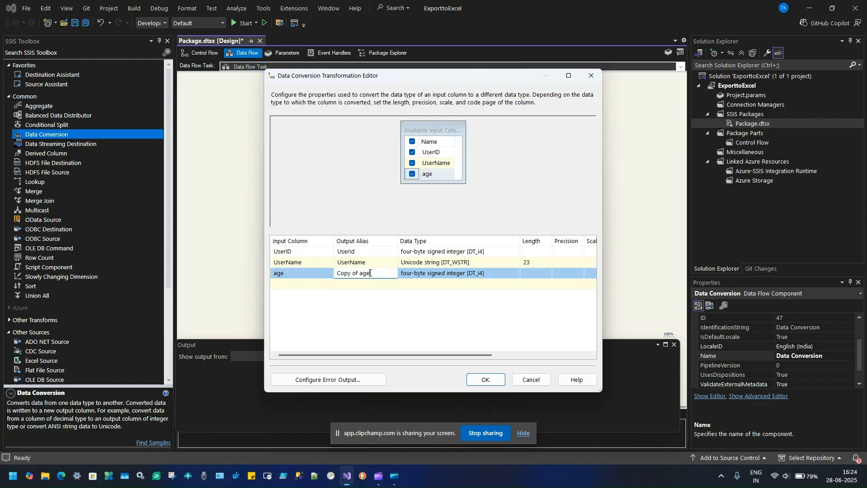
key("BackSpace")
key("BackSpace")
key("BackSpace")
key("BackSpace")
key("BackSpace")
key("BackSpace")
key("BackSpace")
key("BackSpace")
key("BackSpace")
key("BackSpace")
type("Age")
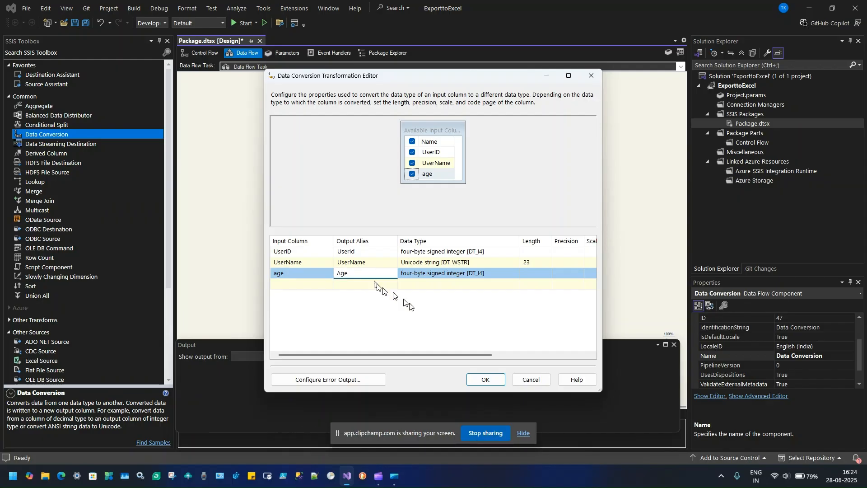
left_click(493, 378)
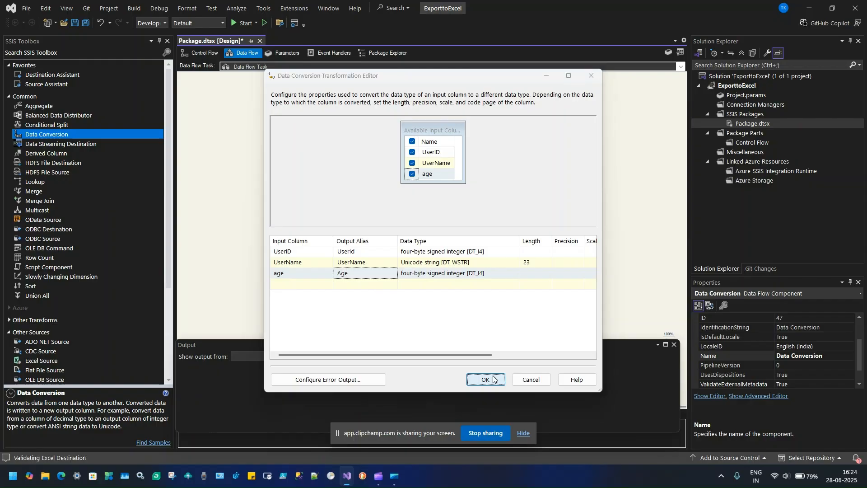
Step: In the Excel Destination's mappings, map Data Conversion.UserName to the UserName destination column and accept the settings
left_click(434, 197)
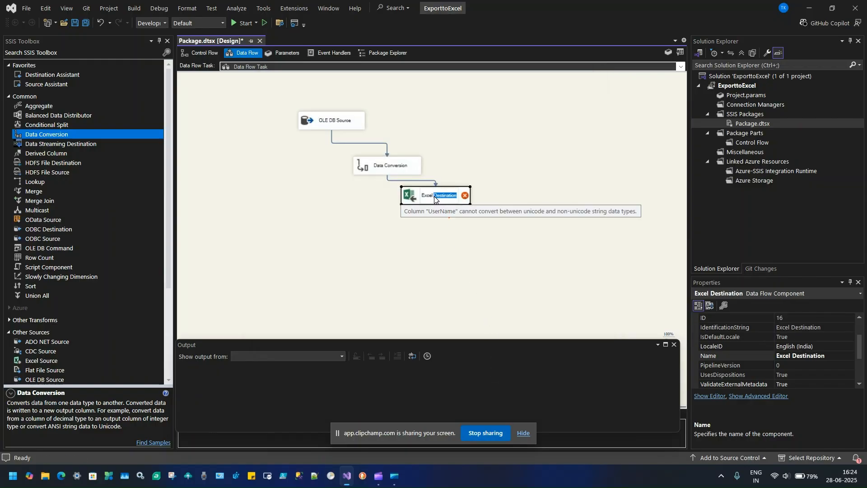
double_click(416, 199)
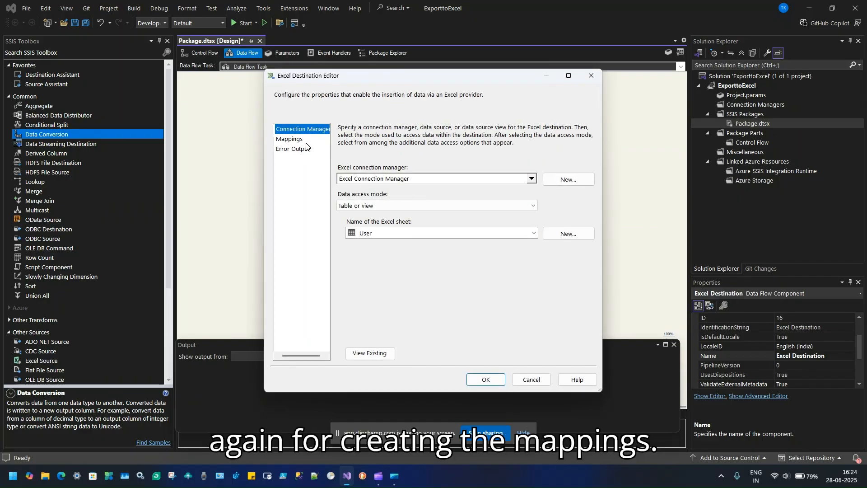
left_click(300, 139)
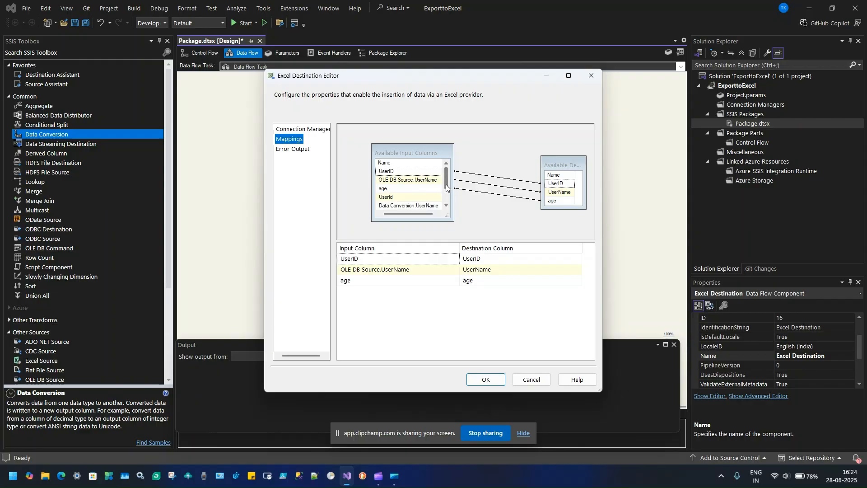
mouse_move(446, 187)
left_mouse_down()
mouse_move(446, 197)
mouse_move(445, 182)
left_mouse_up()
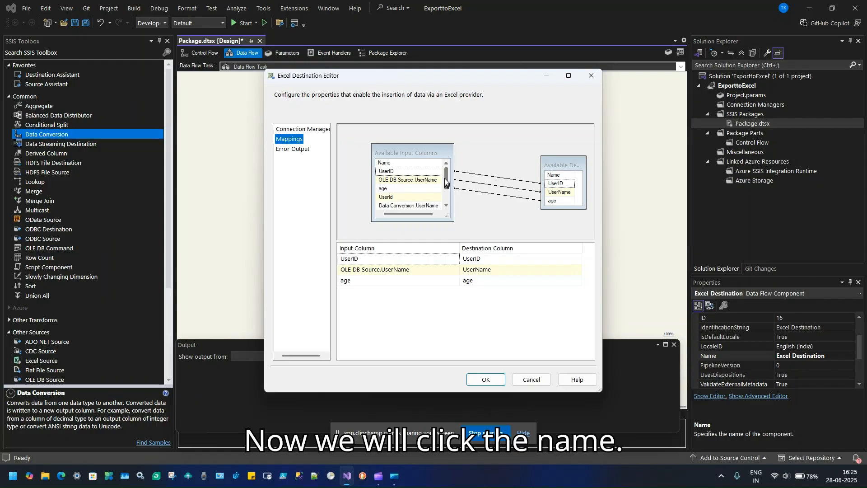
left_click(432, 180)
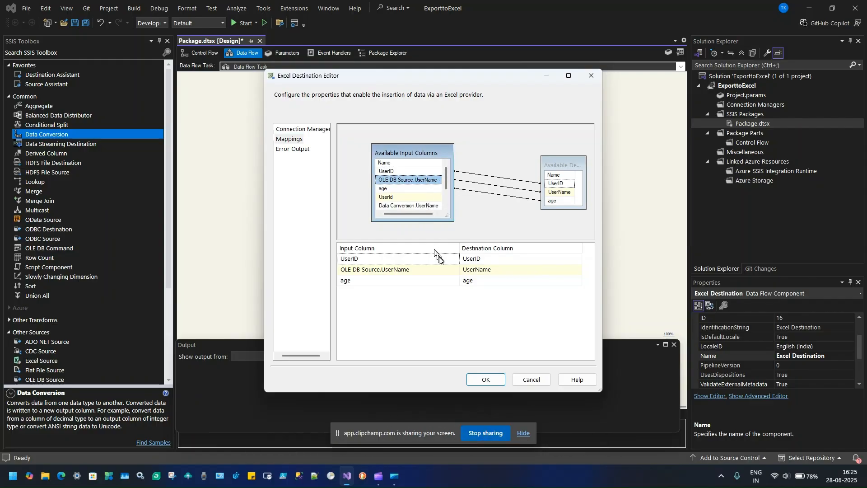
left_click(445, 269)
left_click(454, 270)
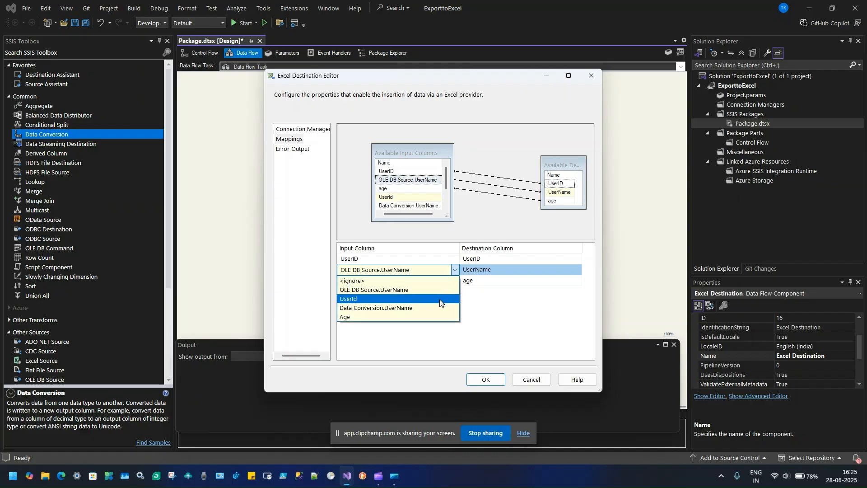
left_click(441, 308)
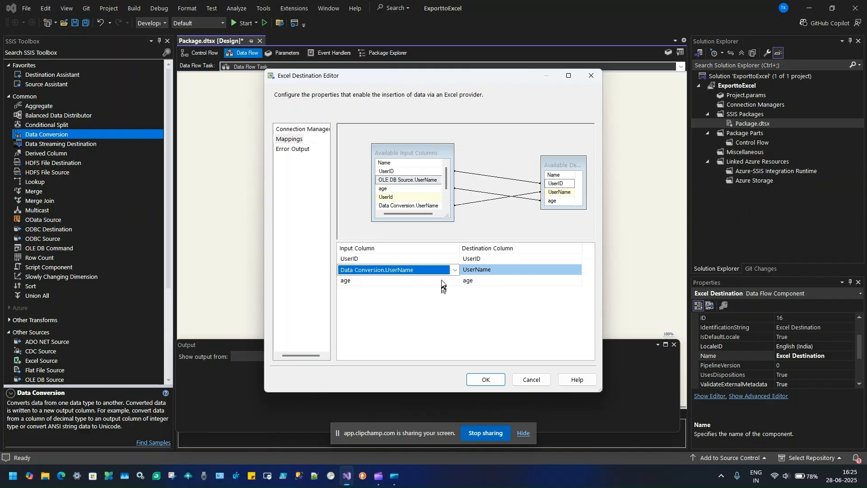
left_click(454, 270)
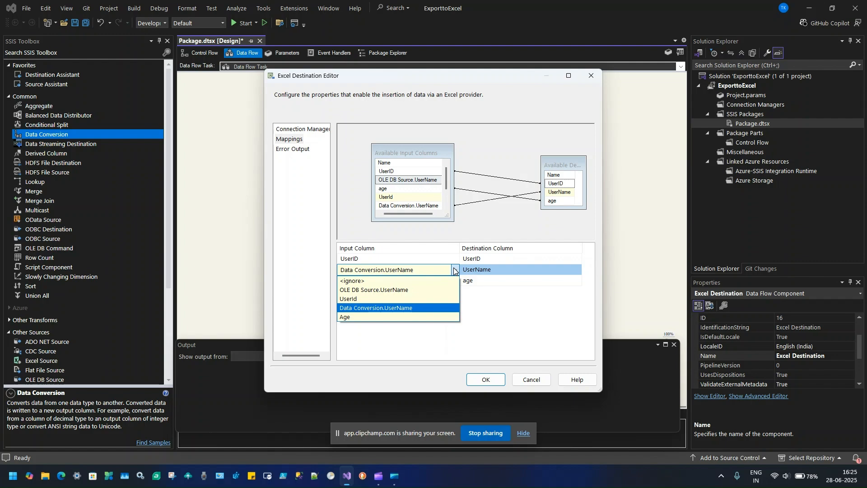
left_click(454, 270)
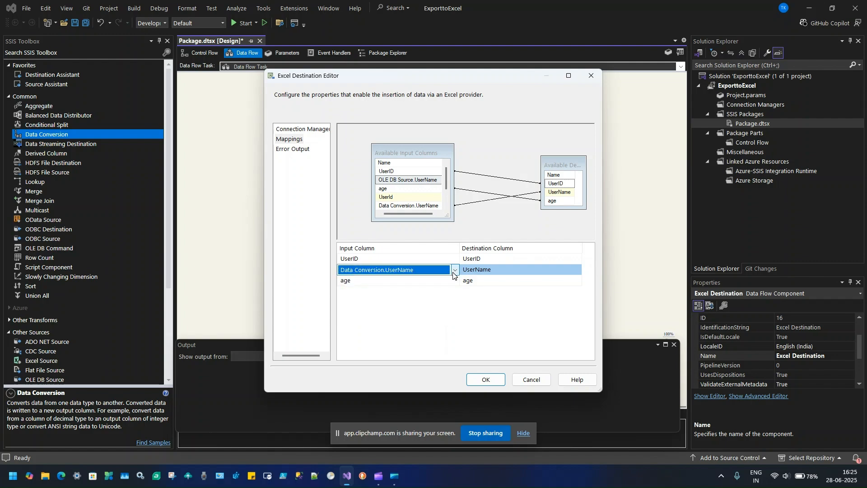
left_click(480, 376)
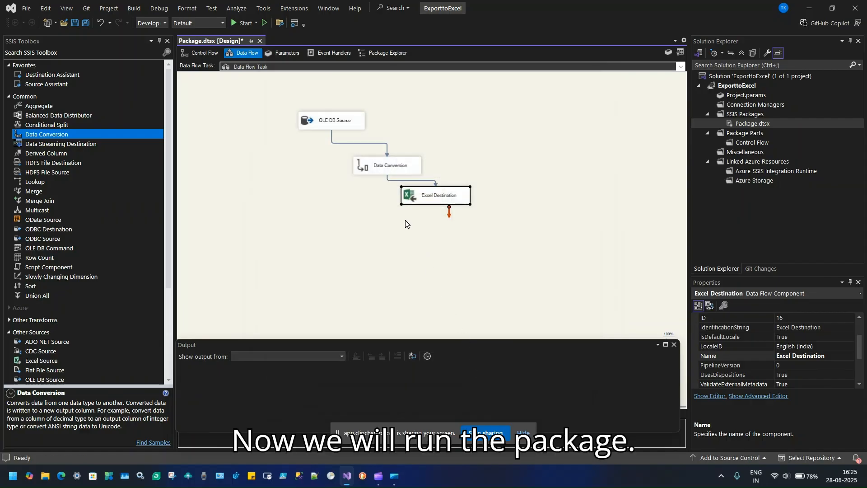
Step: Run the package to export the user table's rows to the Excel file
left_click(247, 23)
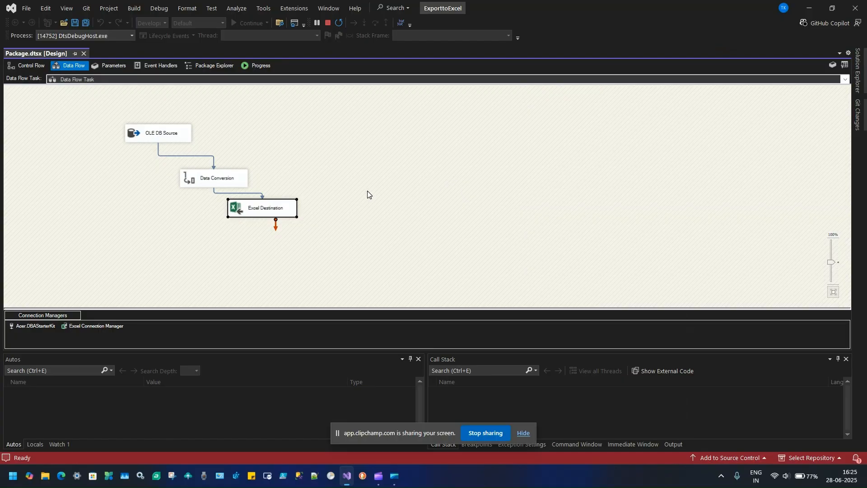
left_click(332, 186)
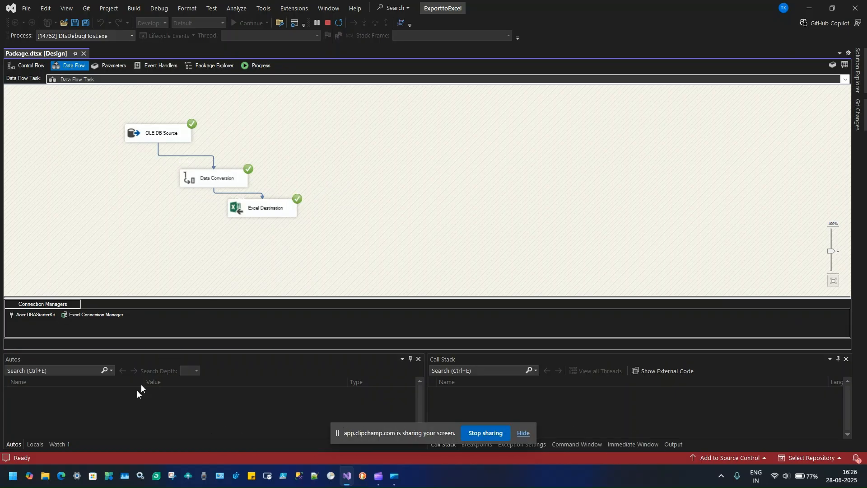
Step: Switch to File Explorer and open the exported User.xlxx file from Local Disk (E:) in Excel to check its rows
left_click(45, 477)
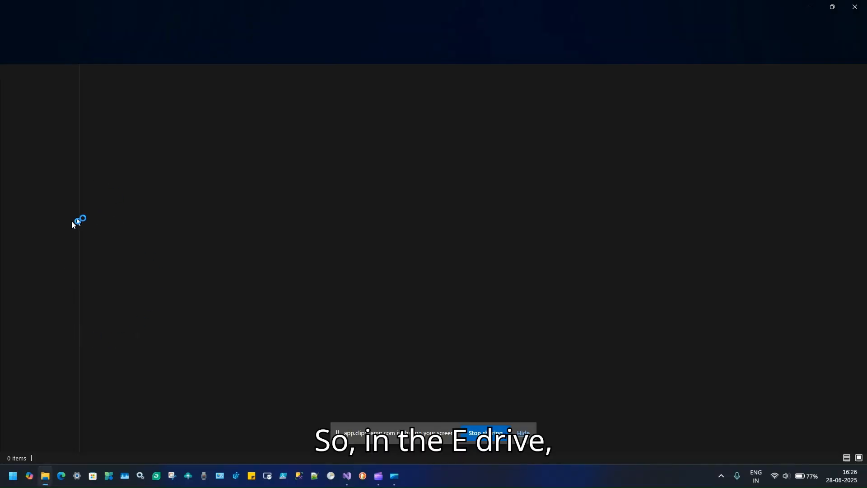
left_click(36, 287)
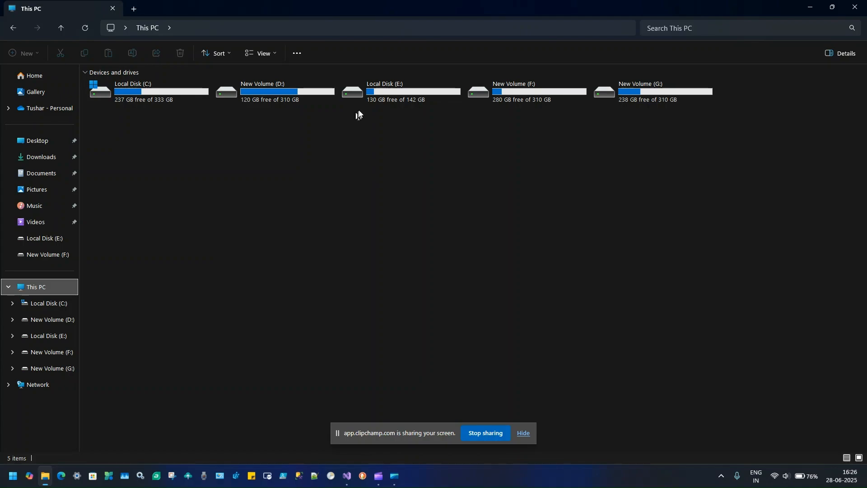
double_click(360, 103)
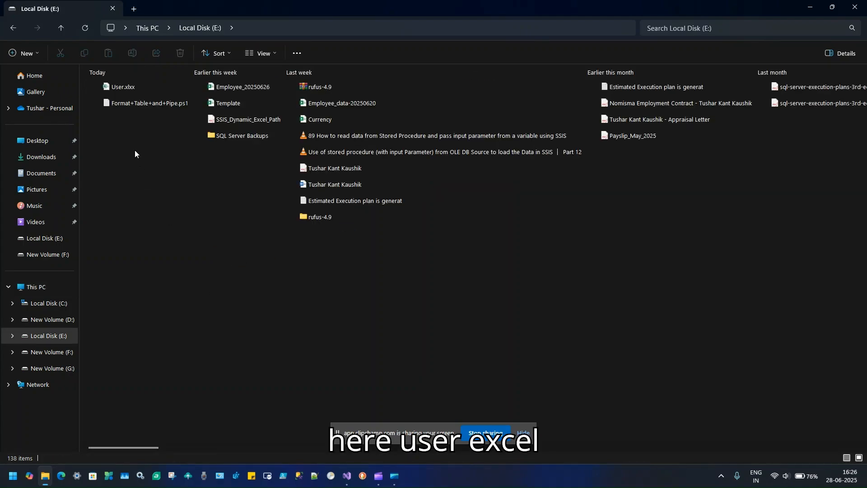
left_click(122, 89)
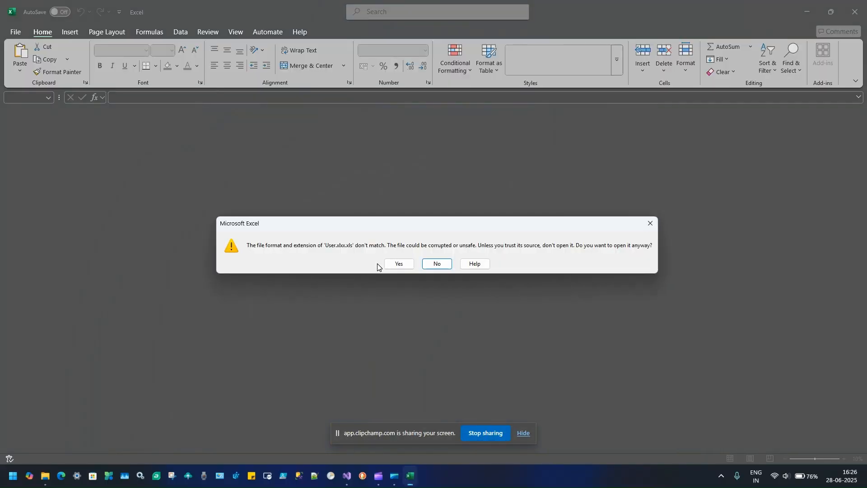
left_click(395, 264)
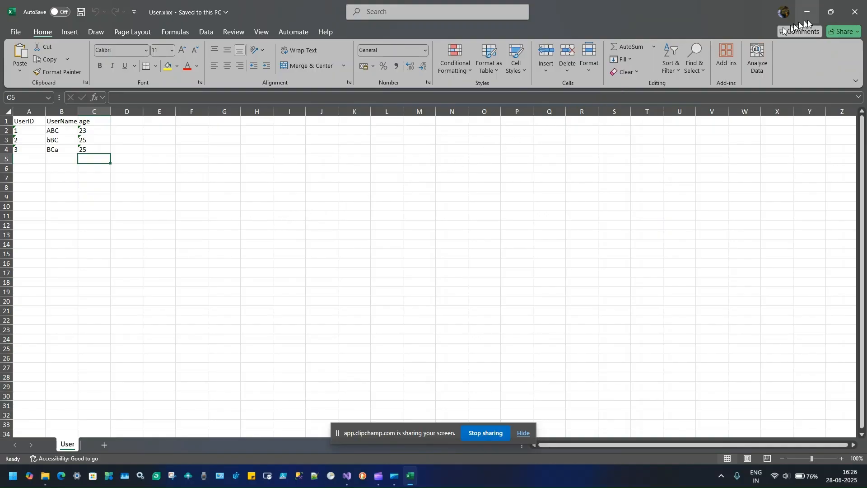
Step: Close the exported User.xlxx workbook, and switch to Visual Studio to stop debugging the package
left_click(843, 18)
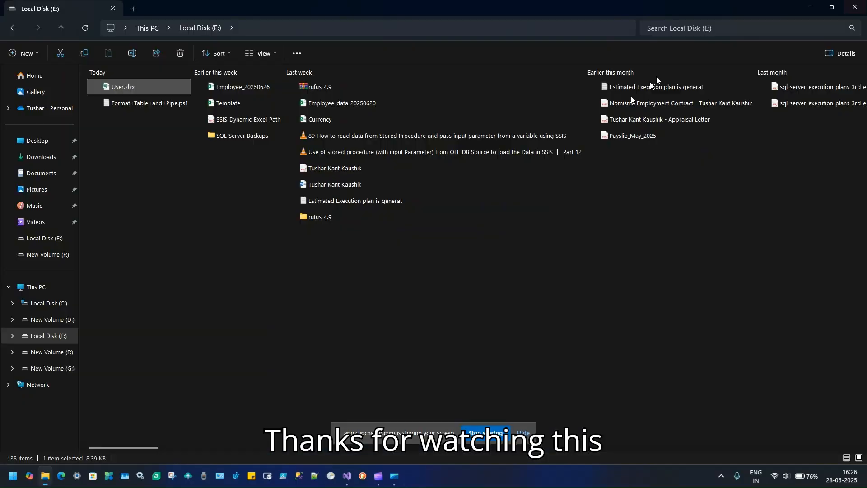
left_click(364, 285)
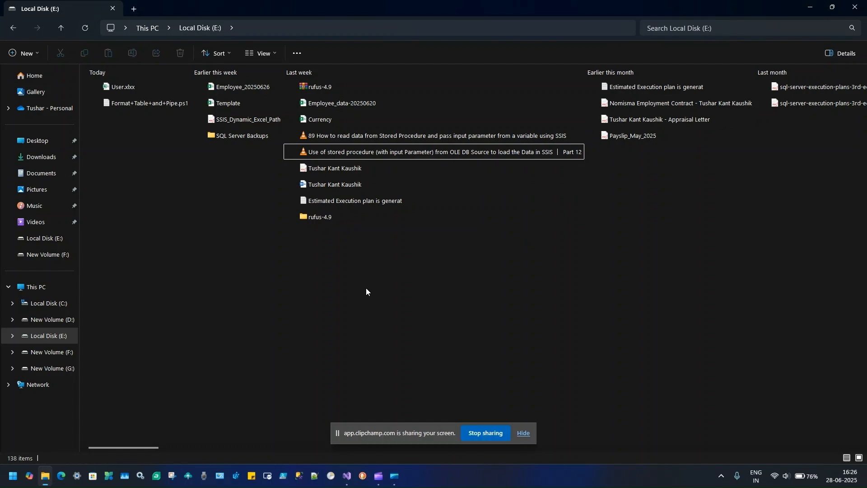
left_click(349, 480)
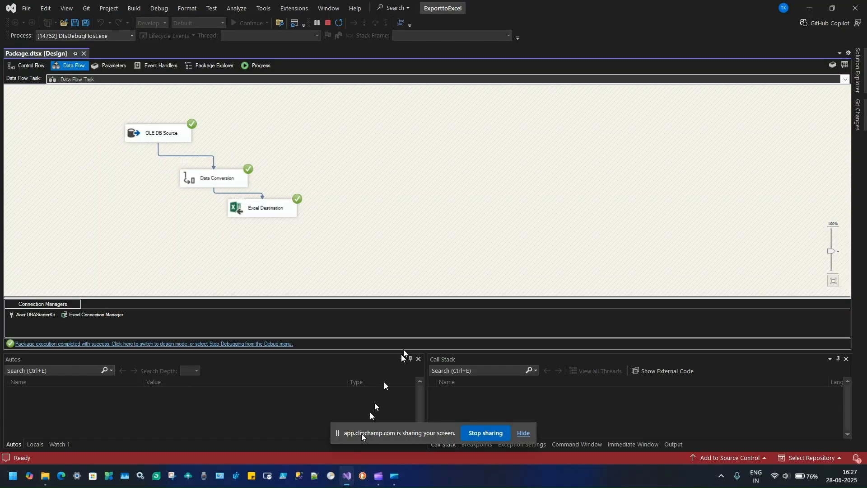
left_click(328, 23)
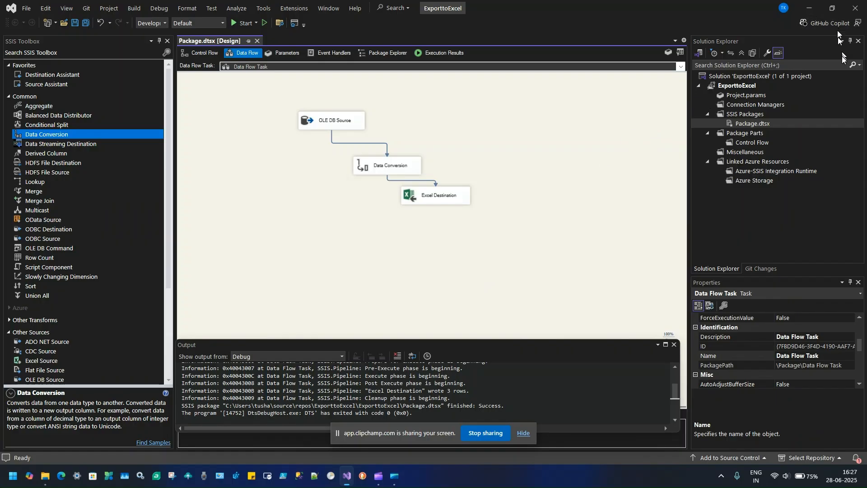
Step: Close Visual Studio and save the changes to the ExporttoExcel solution and project
left_click(852, 9)
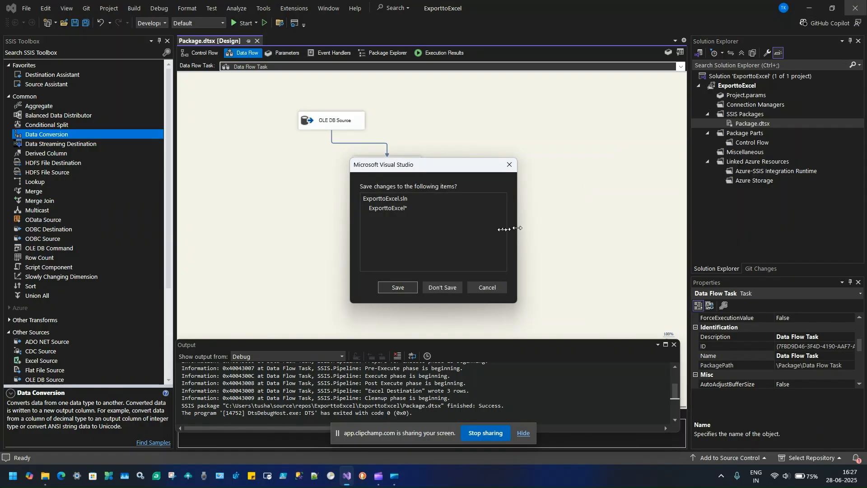
left_click(396, 287)
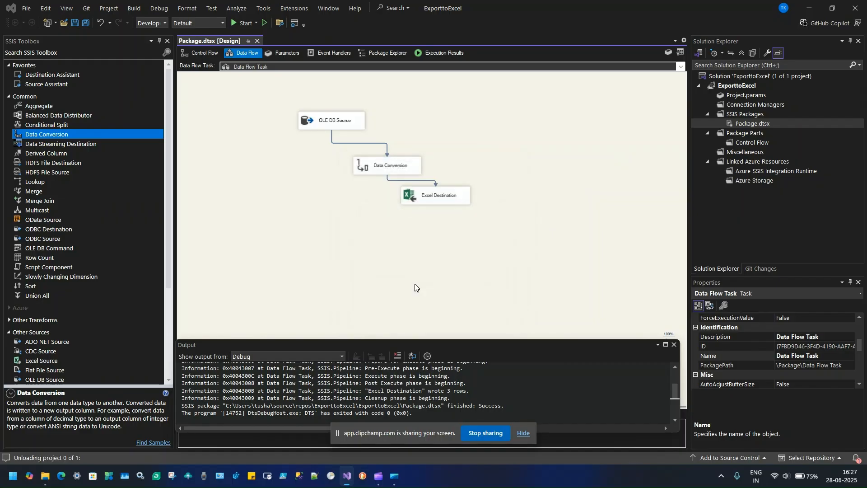